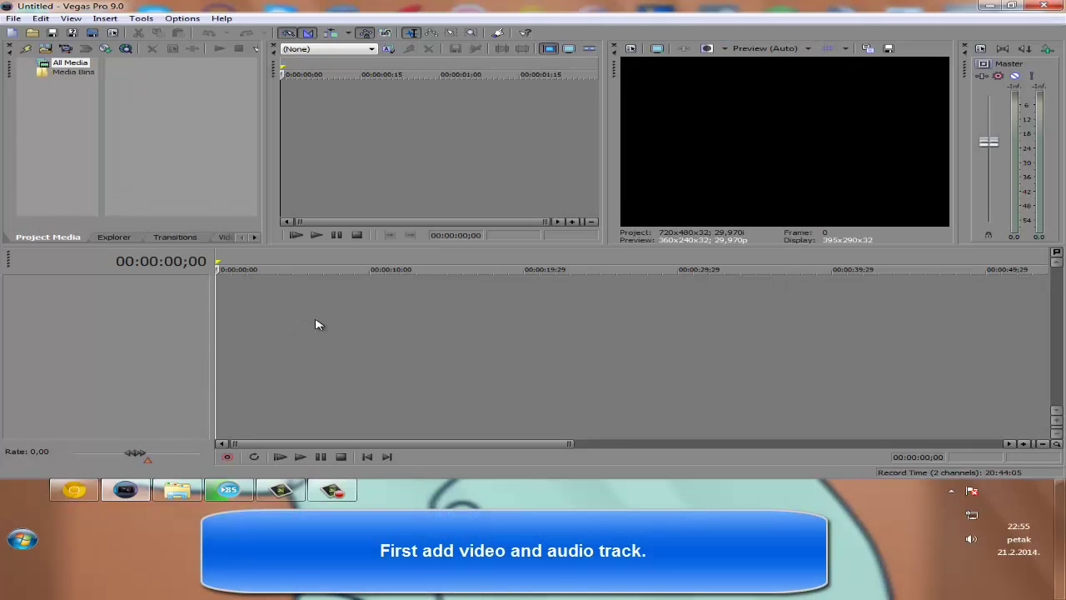
- Add a video track and an audio track to the empty timeline
{"action": "right_click", "coordinate": [315, 324]}
{"action": "left_click", "coordinate": [337, 350]}
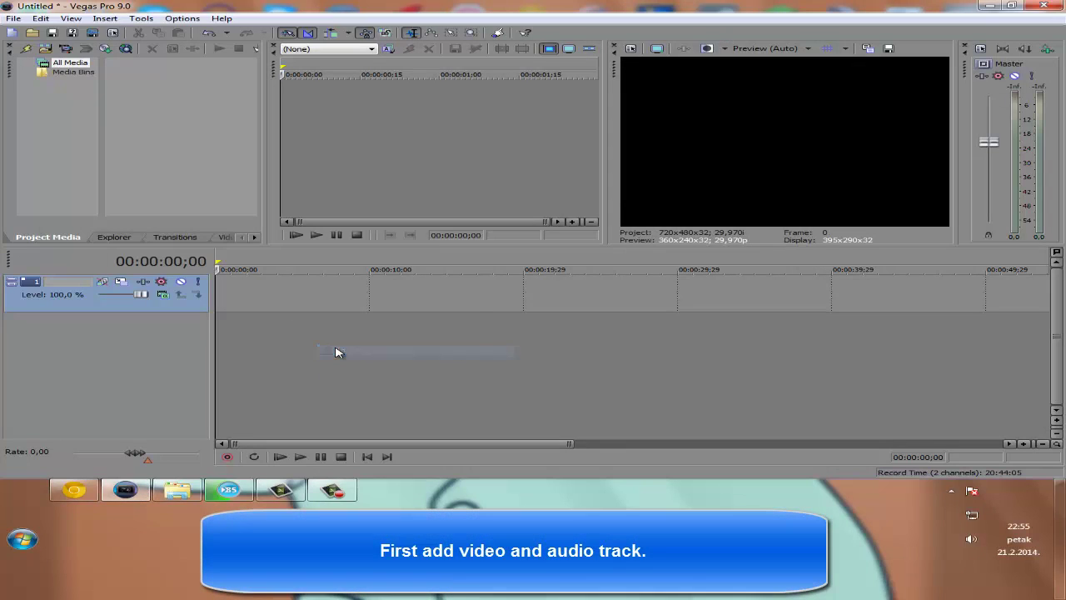
{"action": "right_click", "coordinate": [336, 354]}
{"action": "left_click", "coordinate": [342, 370]}
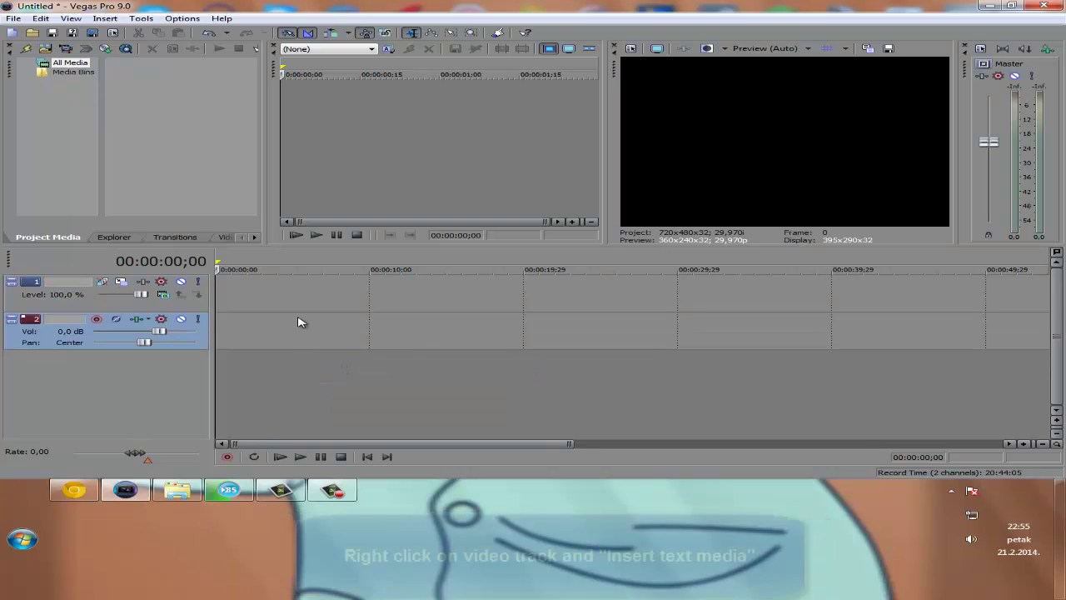
- Insert text media on the video track and replace its sample text with "Intro"
{"action": "left_click", "coordinate": [261, 303]}
{"action": "right_click", "coordinate": [261, 303]}
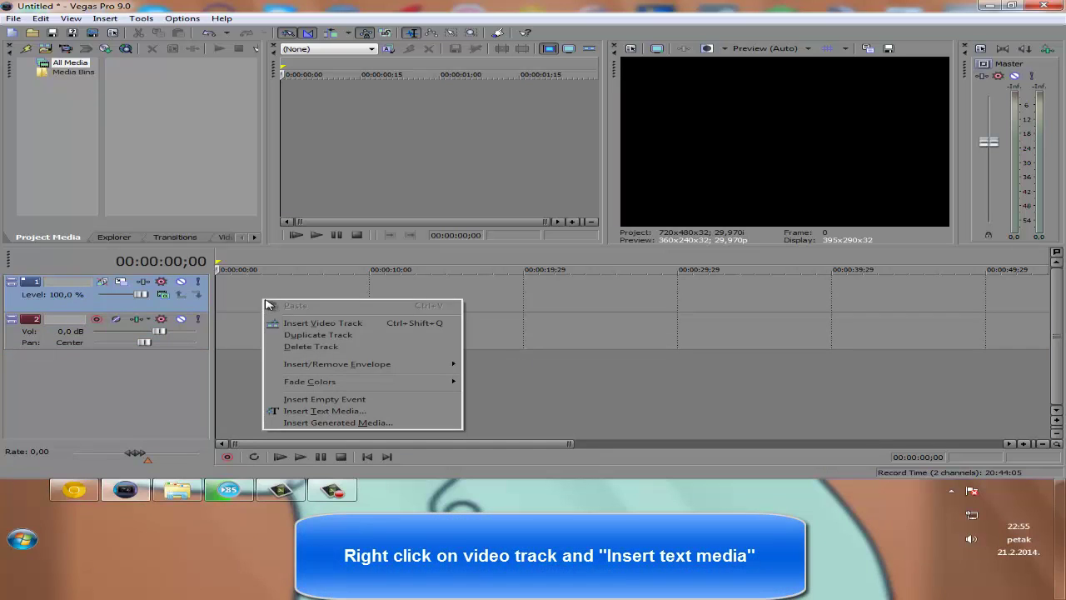
{"action": "left_click", "coordinate": [317, 413]}
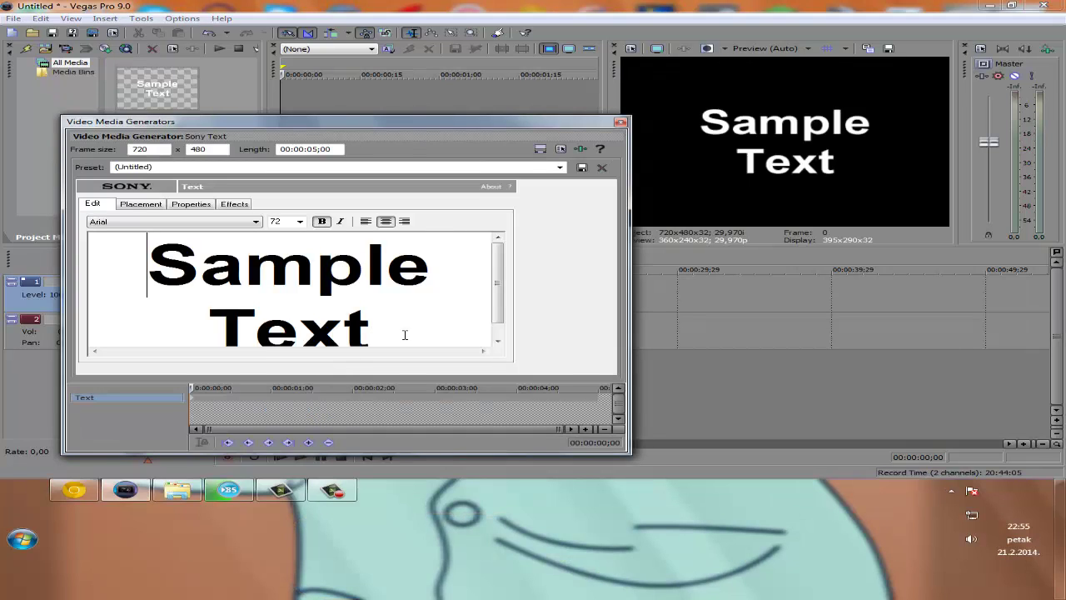
{"action": "left_click_drag", "start_coordinate": [405, 333], "coordinate": [140, 193]}
{"action": "key", "text": "Delete"}
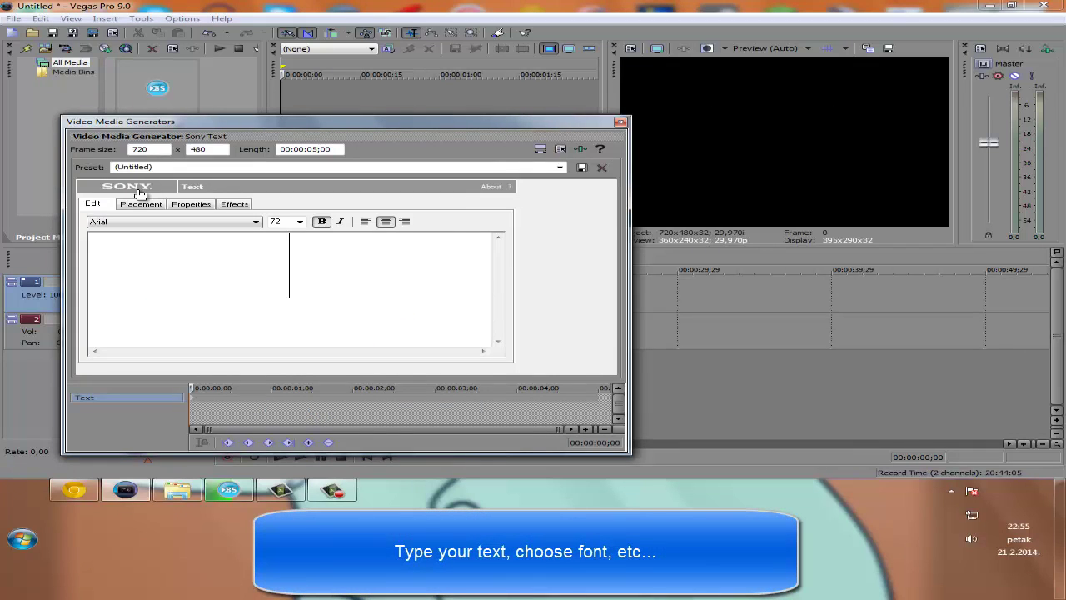
{"action": "type", "text": "Intro"}
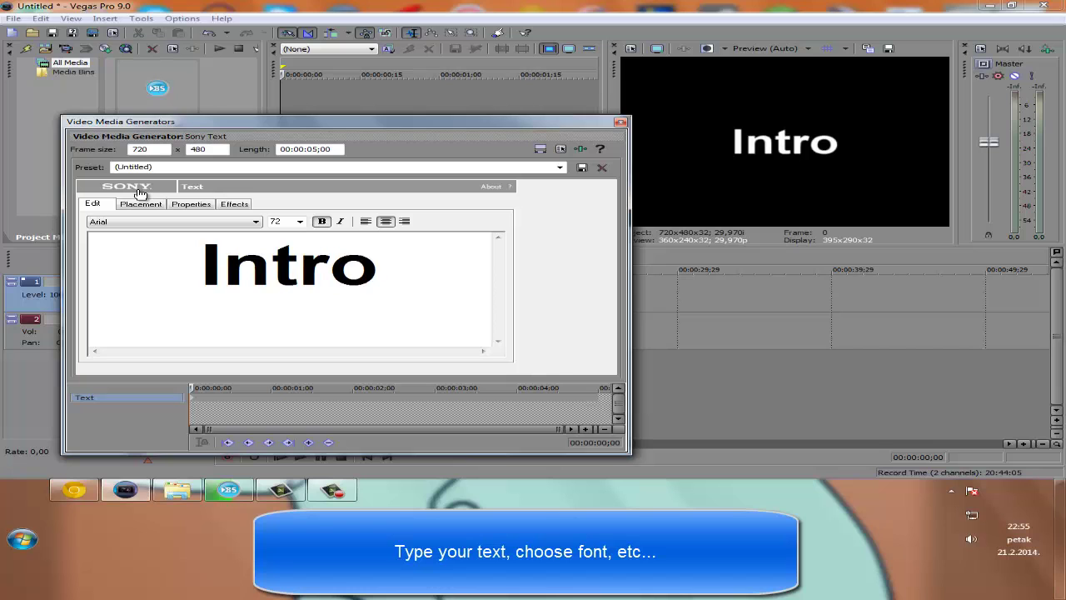
- Format the word "Intro" in bold Courier New at size 72
{"action": "left_click_drag", "start_coordinate": [425, 262], "coordinate": [181, 269]}
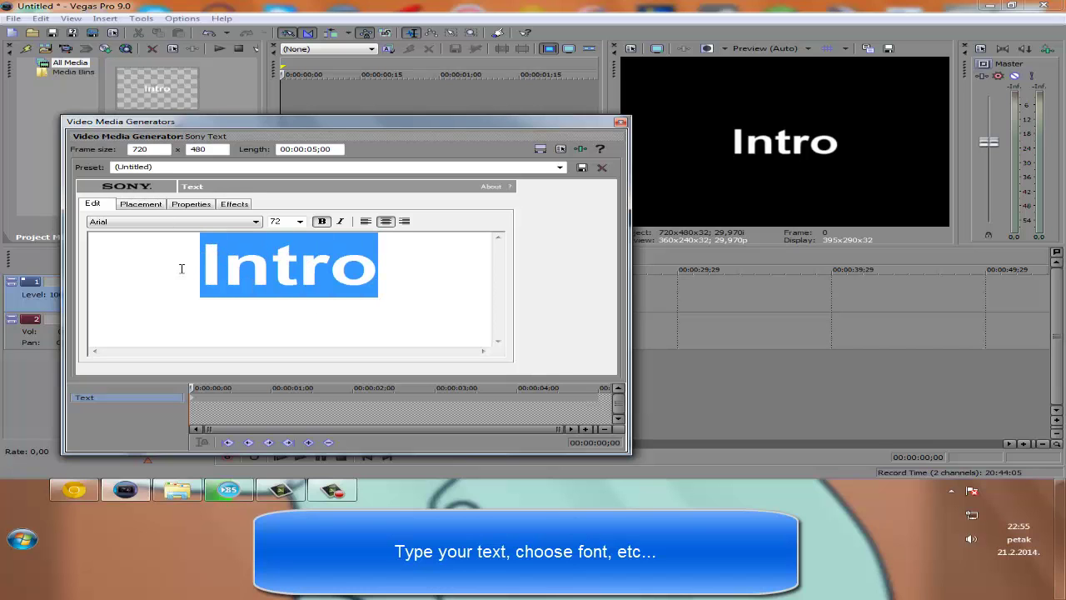
{"action": "left_click", "coordinate": [300, 222]}
{"action": "left_click", "coordinate": [290, 319]}
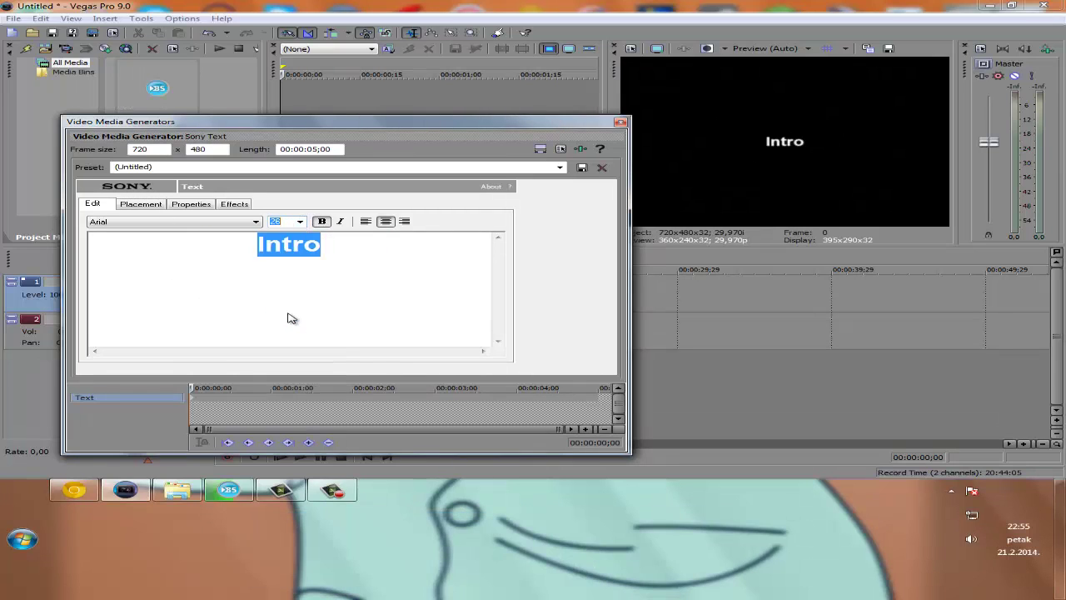
{"action": "scroll", "coordinate": [291, 318], "scroll_direction": "down", "scroll_amount": 3}
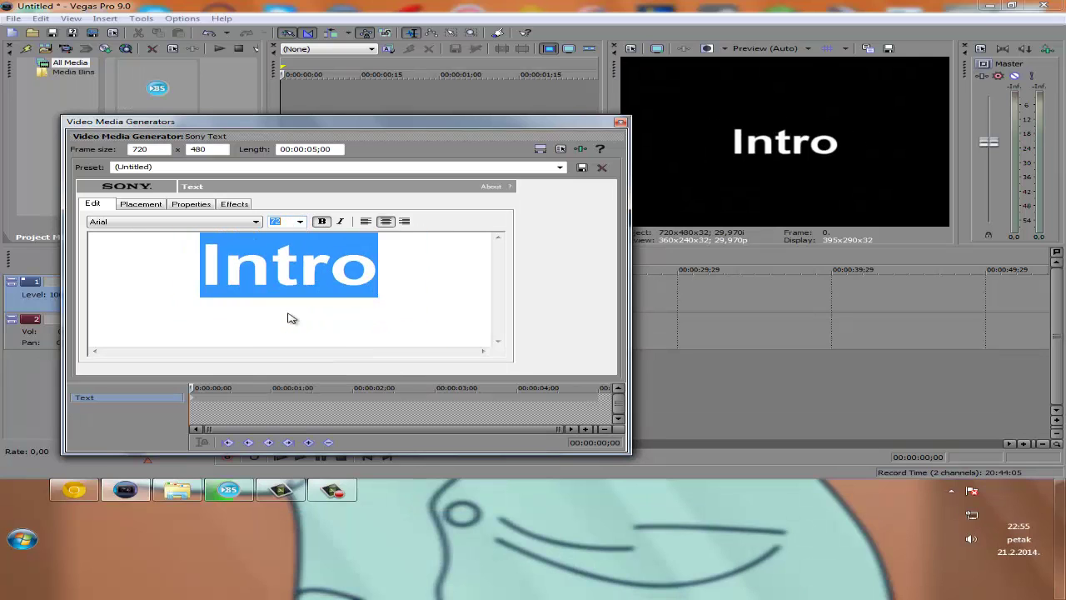
{"action": "scroll", "coordinate": [291, 318], "scroll_direction": "down", "scroll_amount": 1}
{"action": "scroll", "coordinate": [297, 293], "scroll_direction": "up", "scroll_amount": 1}
{"action": "left_click", "coordinate": [256, 222]}
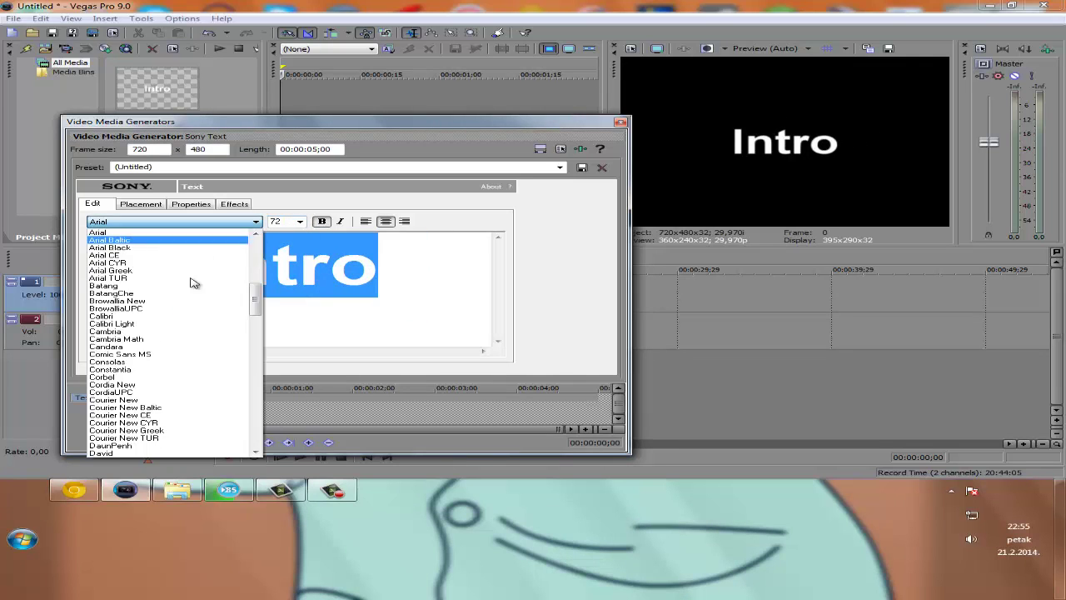
{"action": "left_click", "coordinate": [130, 367]}
{"action": "scroll", "coordinate": [226, 317], "scroll_direction": "down", "scroll_amount": 4}
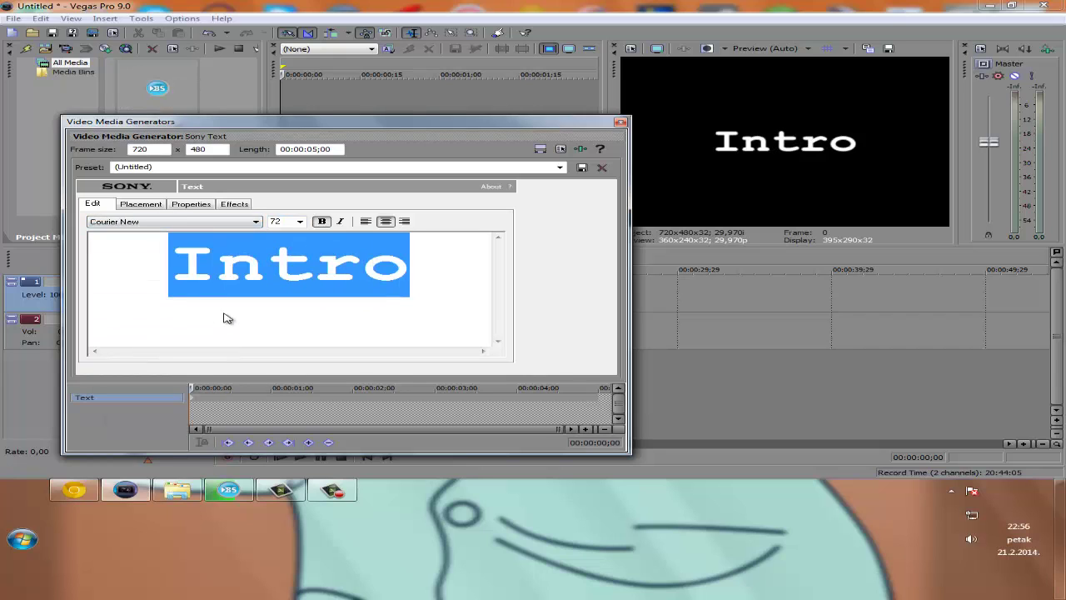
{"action": "left_click", "coordinate": [425, 269]}
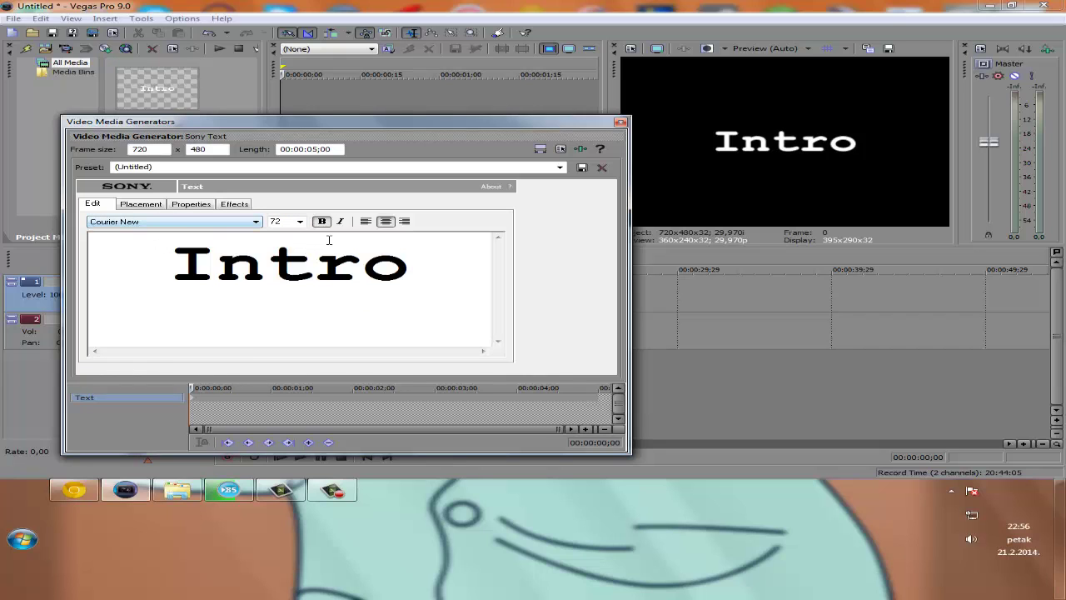
- Try a free-form position for the text near the upper corner, and set its placement to Center
{"action": "left_click", "coordinate": [142, 204]}
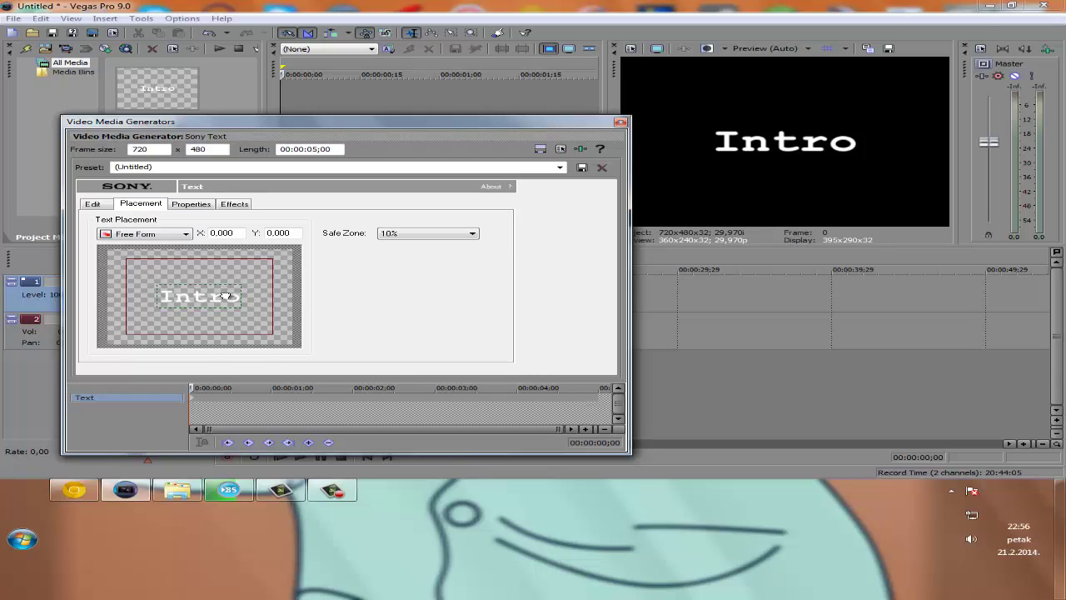
{"action": "left_click_drag", "start_coordinate": [225, 295], "coordinate": [256, 268]}
{"action": "left_click", "coordinate": [169, 240]}
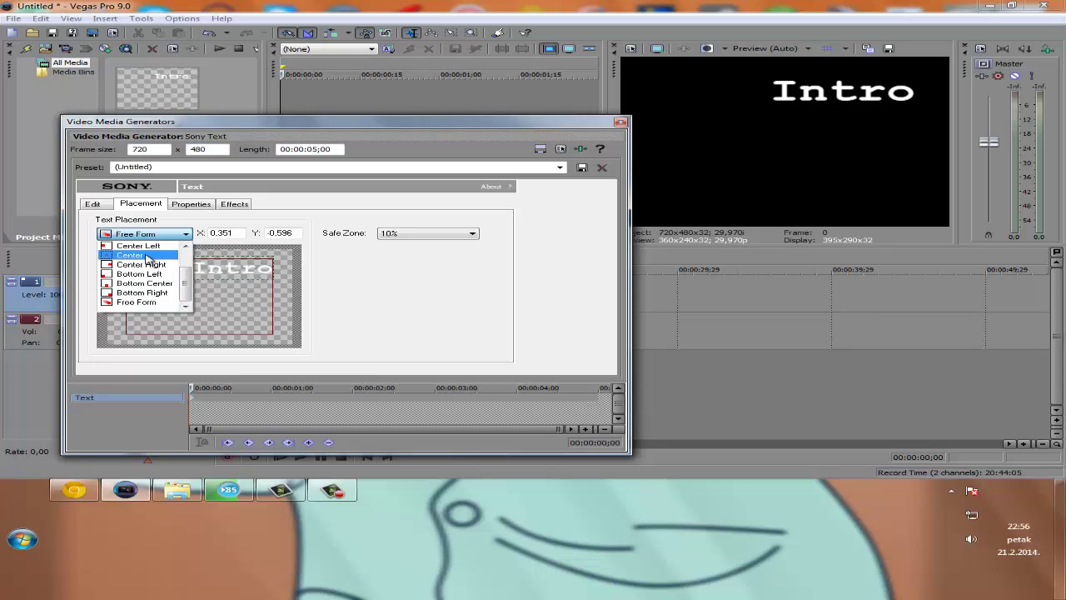
{"action": "left_click", "coordinate": [133, 255]}
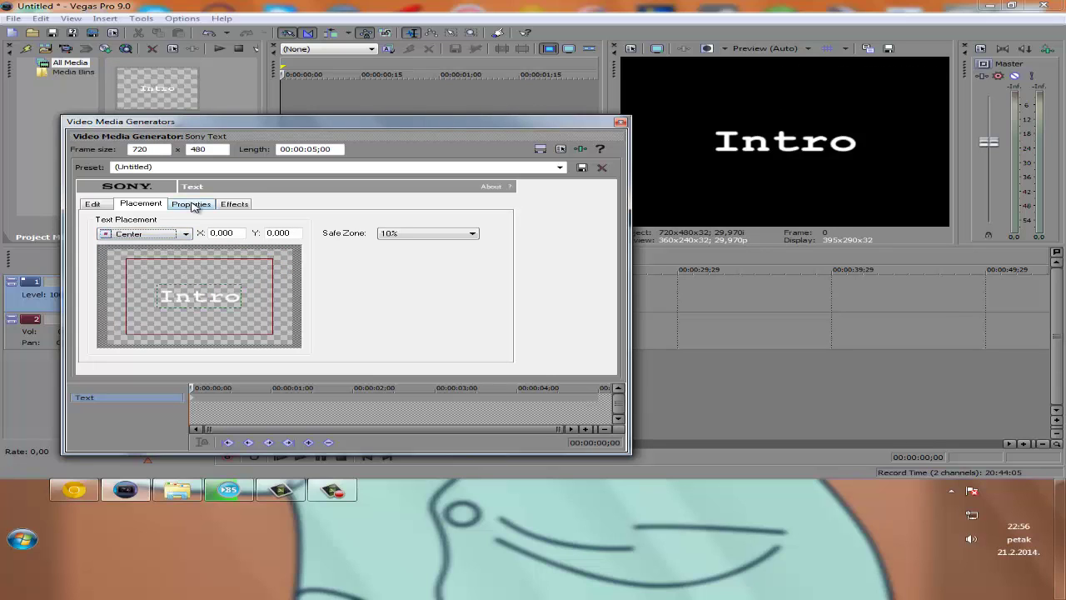
- Set the text color to dark green (RGB 15, 94, 0) and the background to opaque lime green (RGB 172, 242, 0)
{"action": "left_click", "coordinate": [191, 204]}
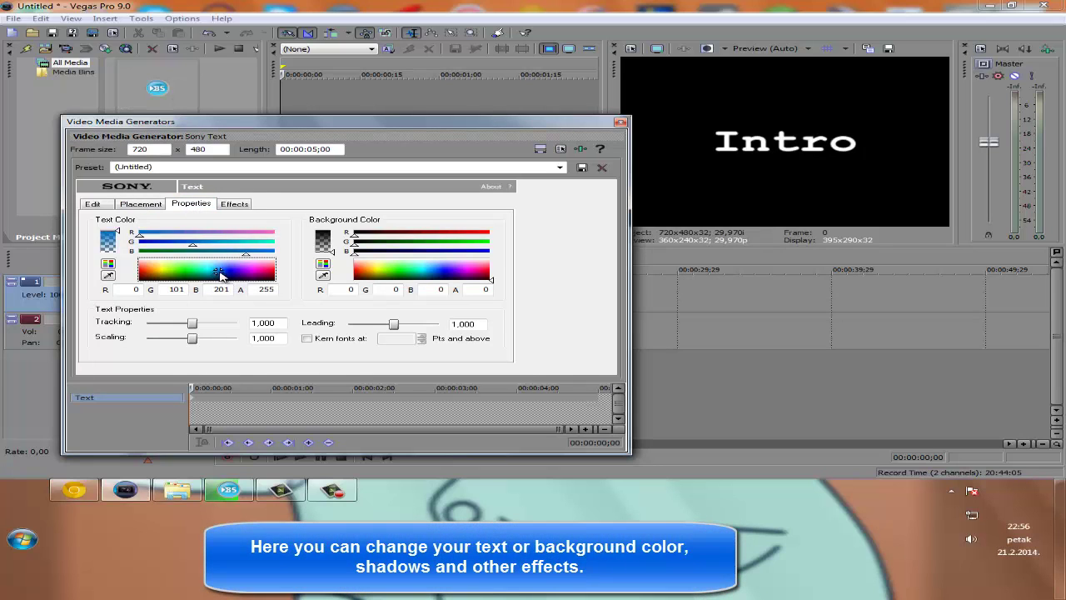
{"action": "left_click_drag", "start_coordinate": [221, 275], "coordinate": [199, 276]}
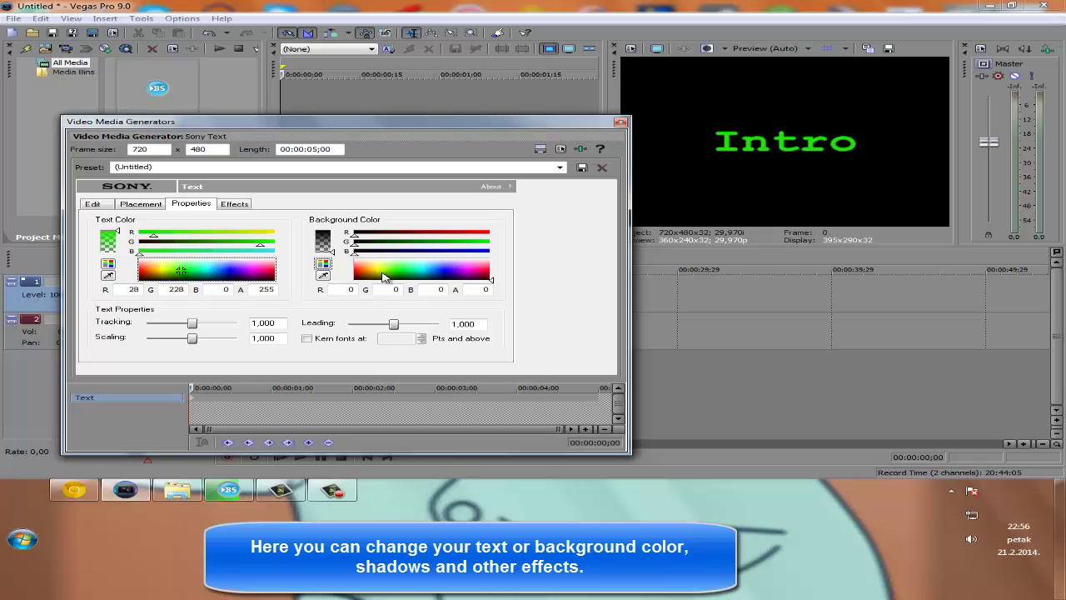
{"action": "mouse_move", "coordinate": [383, 276]}
{"action": "left_mouse_down"}
{"action": "mouse_move", "coordinate": [398, 265]}
{"action": "mouse_move", "coordinate": [392, 283]}
{"action": "mouse_move", "coordinate": [466, 279]}
{"action": "mouse_move", "coordinate": [414, 287]}
{"action": "mouse_move", "coordinate": [414, 268]}
{"action": "mouse_move", "coordinate": [383, 273]}
{"action": "left_mouse_up"}
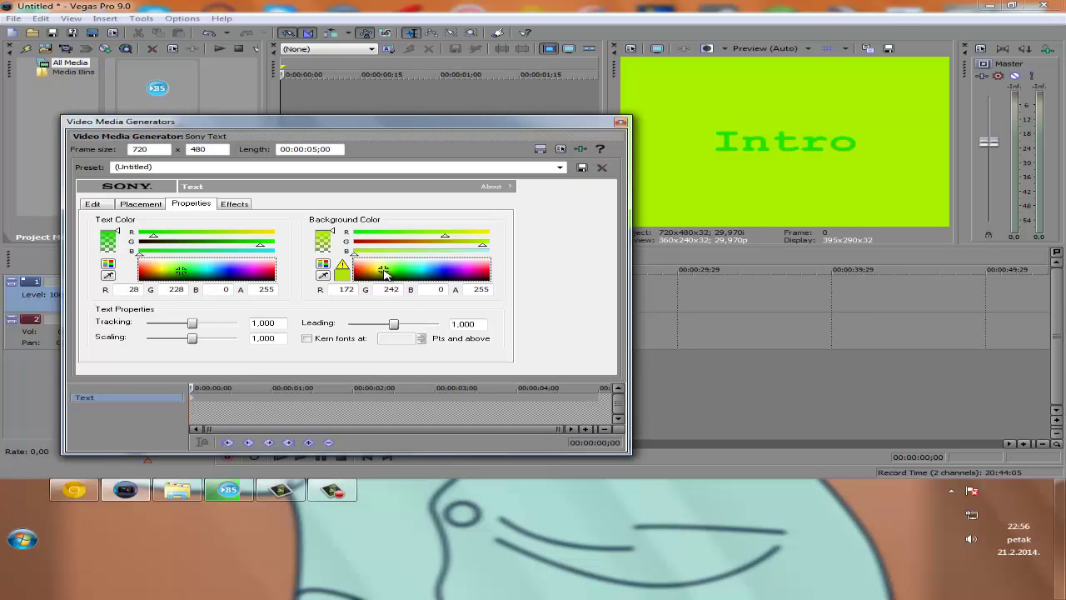
{"action": "mouse_move", "coordinate": [175, 275]}
{"action": "left_mouse_down"}
{"action": "mouse_move", "coordinate": [166, 275]}
{"action": "mouse_move", "coordinate": [184, 282]}
{"action": "left_mouse_up"}
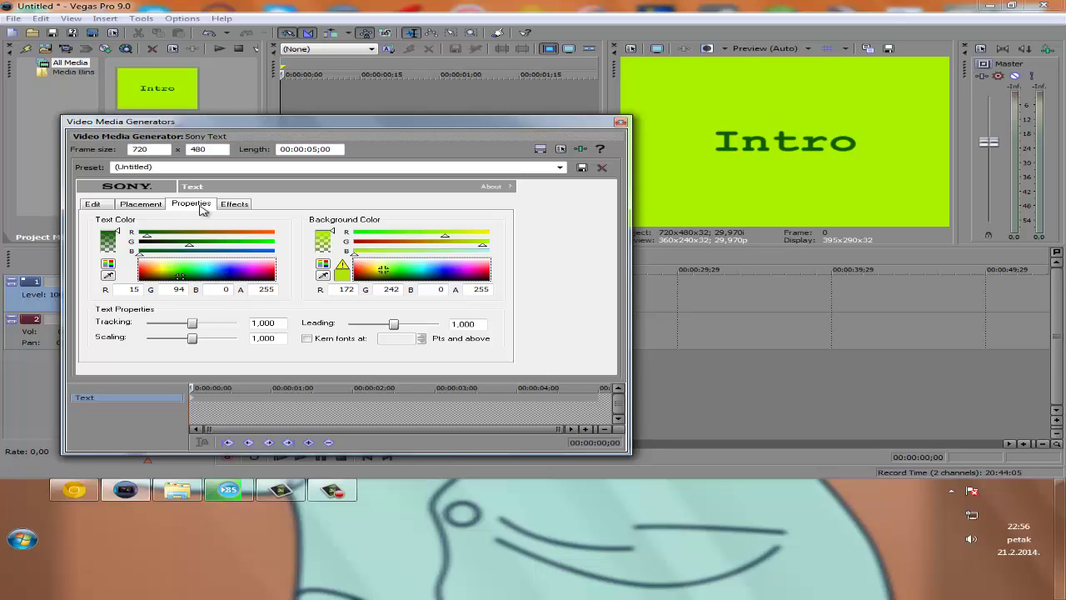
- Reduce the text's tracking to 0.833 and adjust its scaling and leading
{"action": "mouse_move", "coordinate": [191, 327]}
{"action": "left_mouse_down"}
{"action": "mouse_move", "coordinate": [209, 327]}
{"action": "mouse_move", "coordinate": [180, 327]}
{"action": "mouse_move", "coordinate": [210, 339]}
{"action": "mouse_move", "coordinate": [200, 345]}
{"action": "left_mouse_up"}
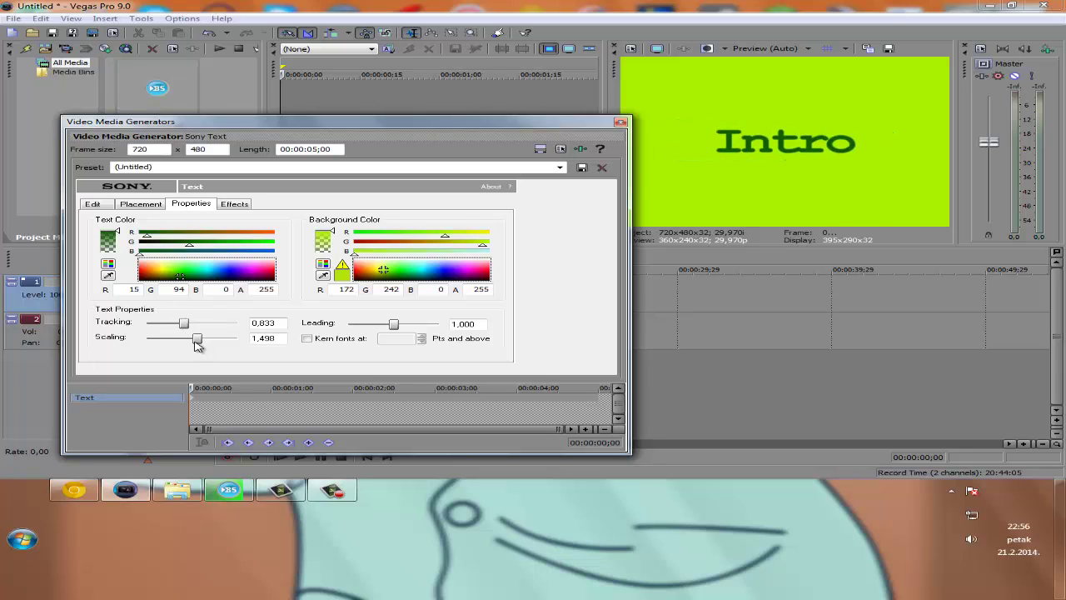
{"action": "left_click_drag", "start_coordinate": [390, 330], "coordinate": [407, 331]}
- Give the text a dark blue outline with feather 0.418 and width 0.381, and close the text generator
{"action": "left_click", "coordinate": [227, 207]}
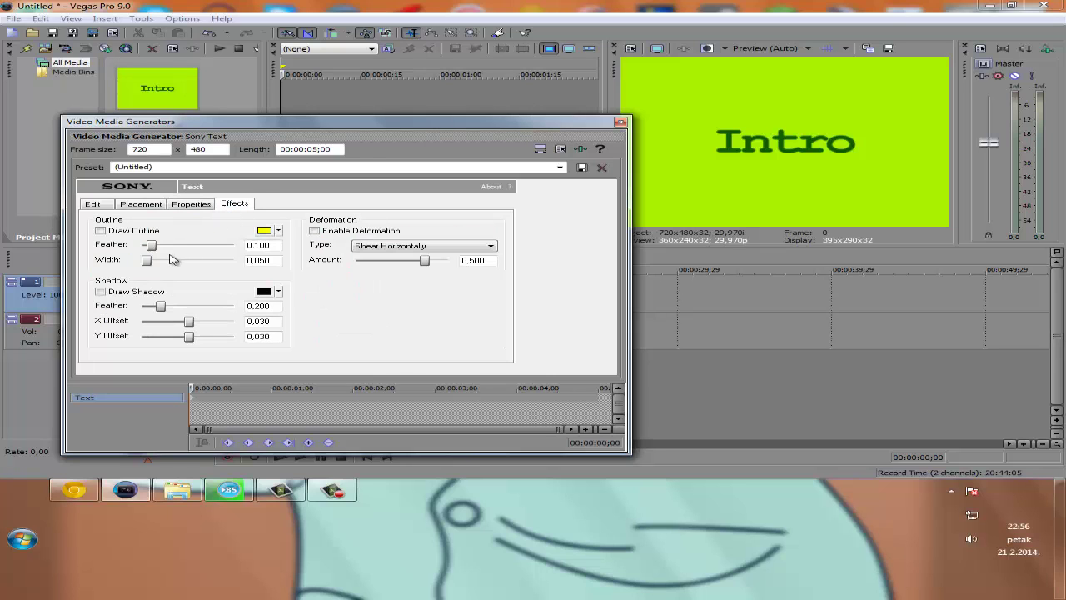
{"action": "left_click", "coordinate": [278, 231]}
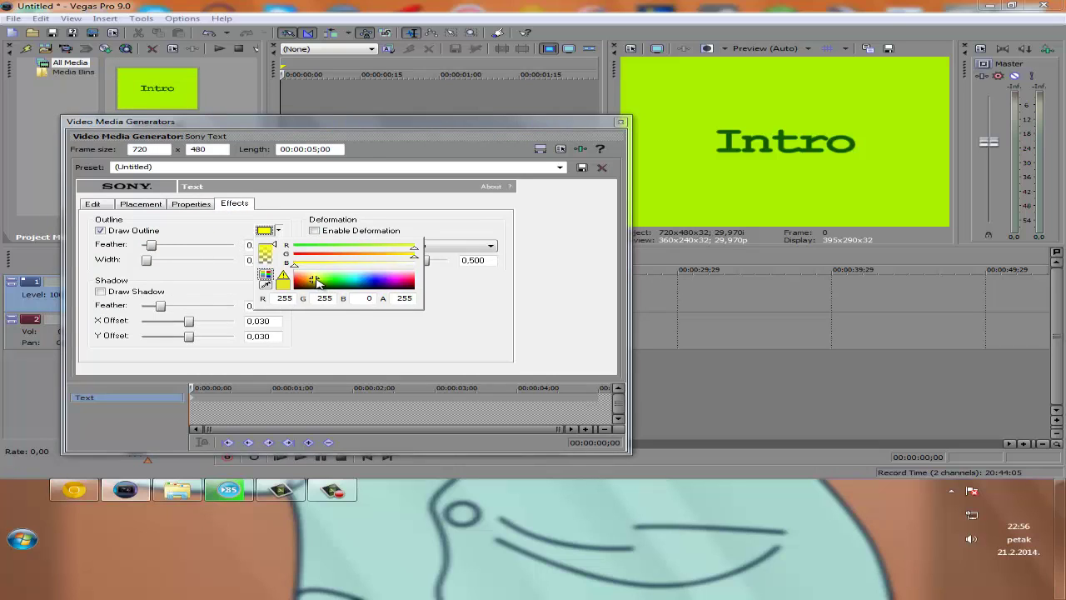
{"action": "left_click_drag", "start_coordinate": [317, 284], "coordinate": [369, 286]}
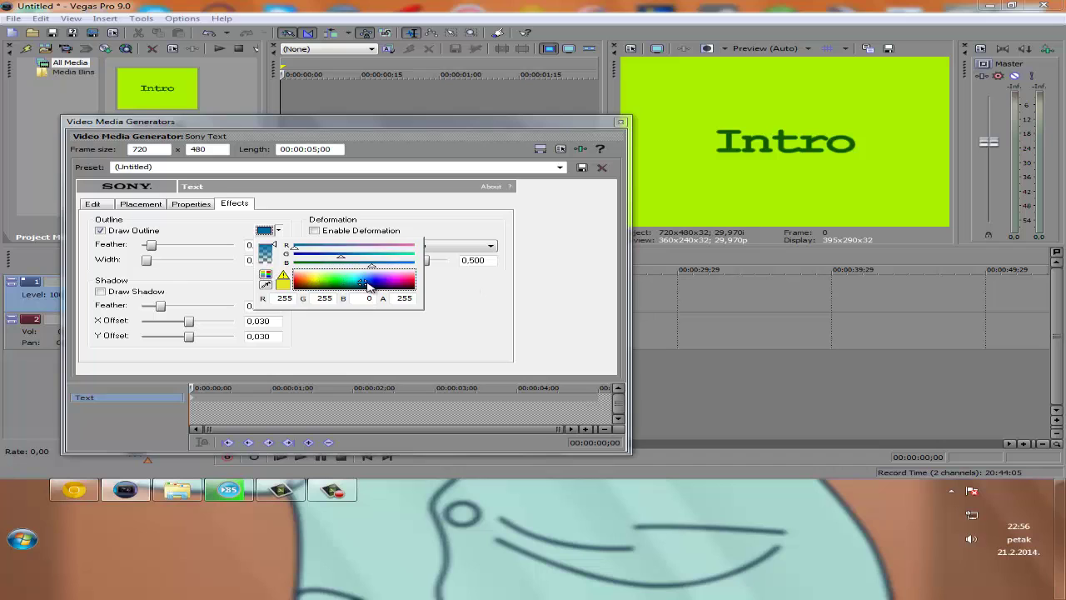
{"action": "left_click", "coordinate": [153, 252]}
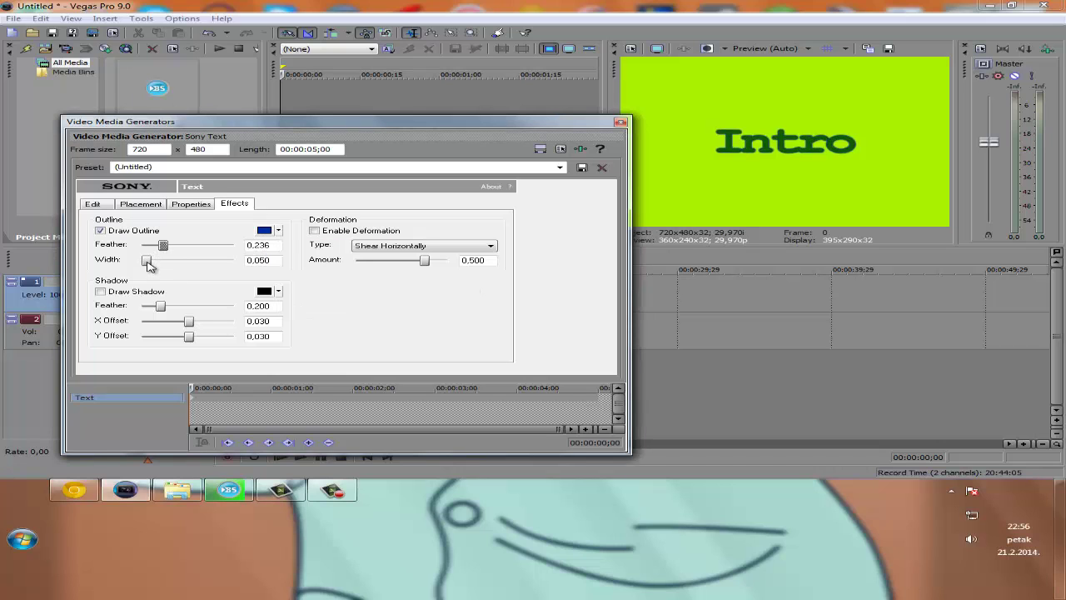
{"action": "mouse_move", "coordinate": [147, 261]}
{"action": "left_mouse_down"}
{"action": "mouse_move", "coordinate": [190, 270]}
{"action": "mouse_move", "coordinate": [158, 275]}
{"action": "left_mouse_up"}
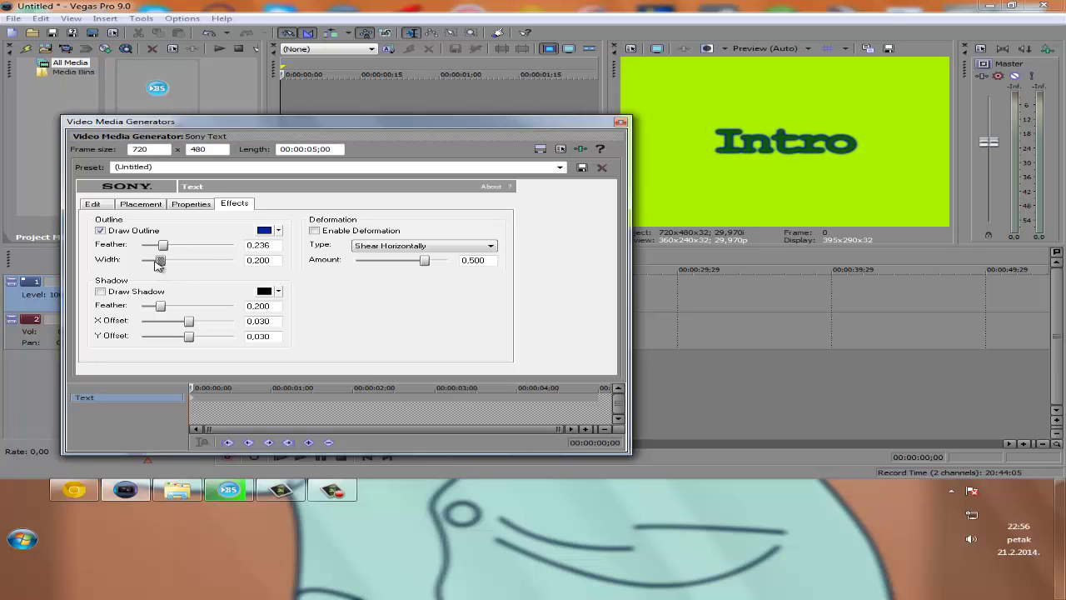
{"action": "left_click_drag", "start_coordinate": [182, 254], "coordinate": [180, 265]}
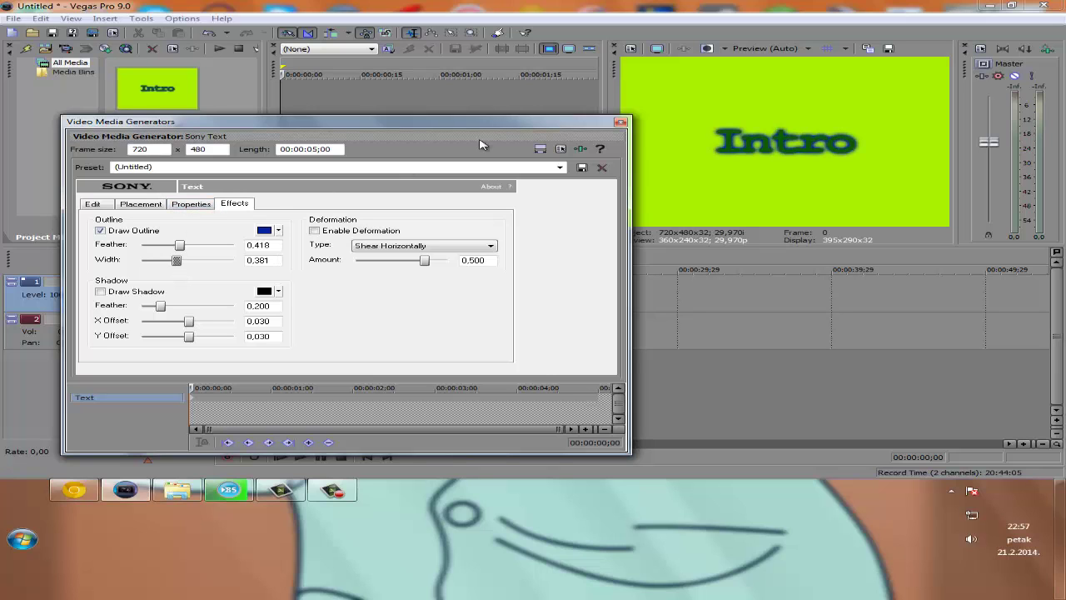
{"action": "left_click", "coordinate": [620, 122]}
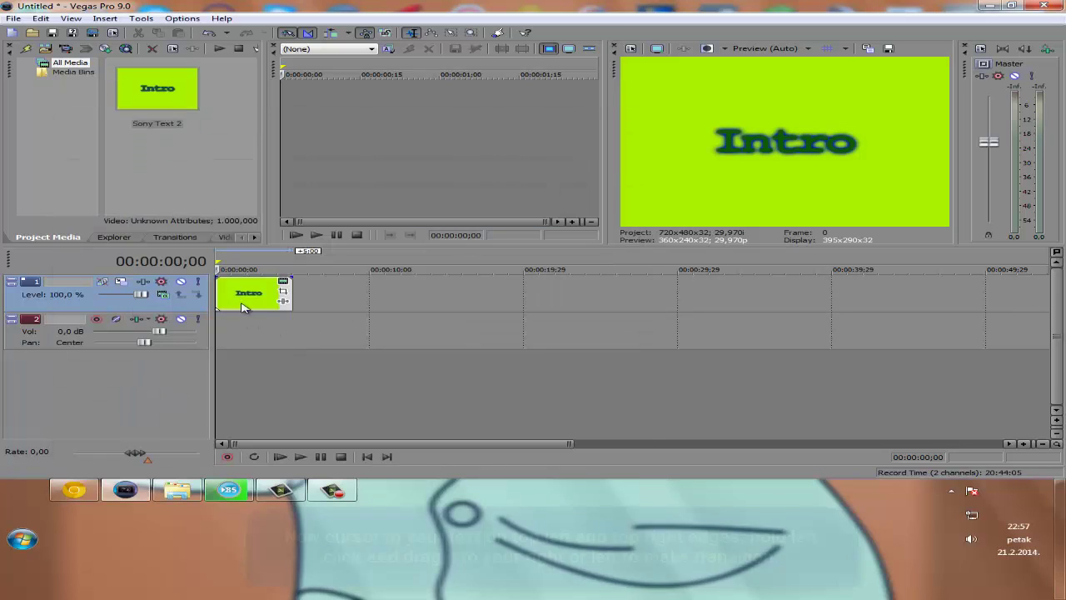
- Add a short fade-in and a short fade-out to the Intro event on the video track, and preview the playback
{"action": "scroll", "coordinate": [237, 299], "scroll_direction": "up", "scroll_amount": 2}
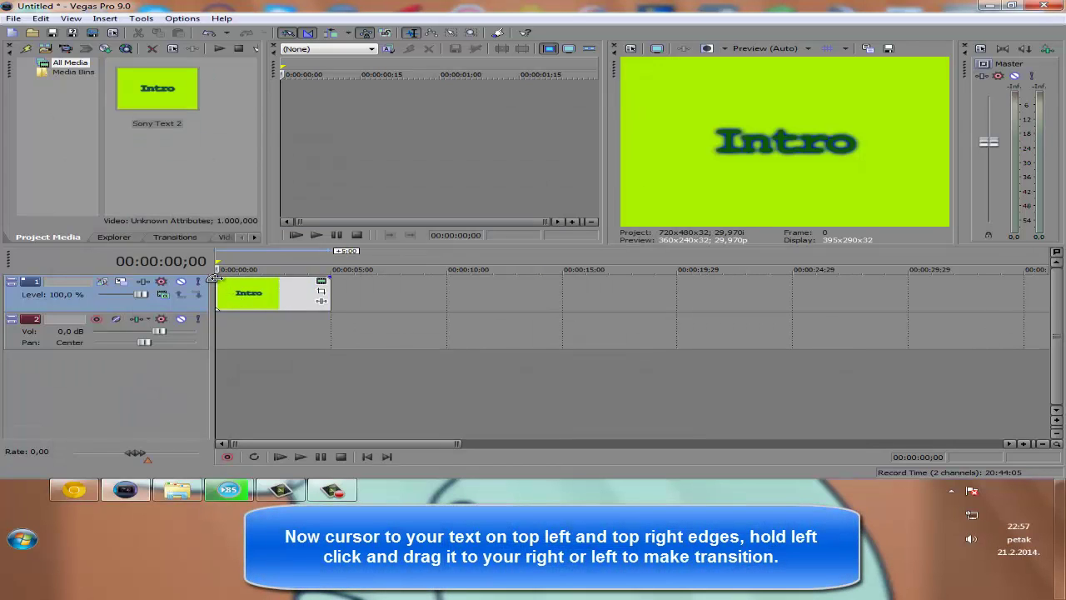
{"action": "left_click_drag", "start_coordinate": [215, 277], "coordinate": [235, 284]}
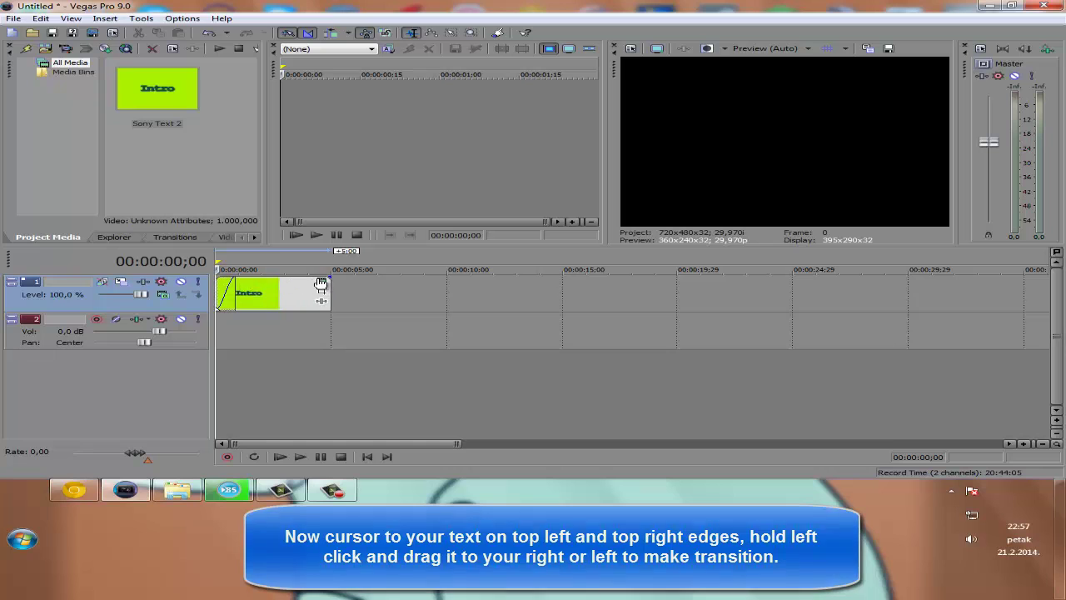
{"action": "left_click_drag", "start_coordinate": [333, 278], "coordinate": [309, 282]}
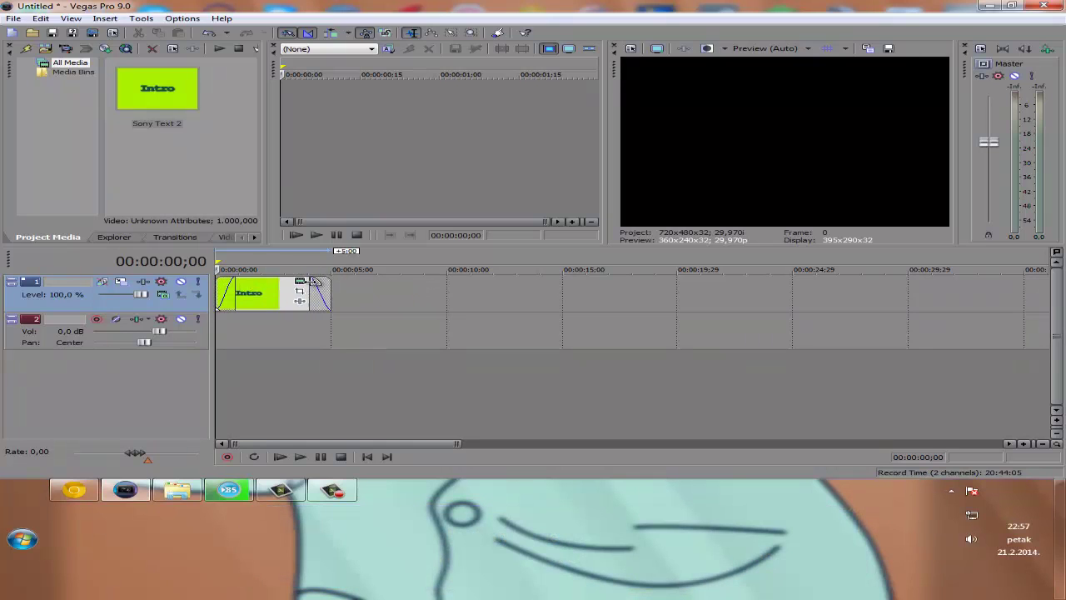
{"action": "left_click", "coordinate": [325, 461]}
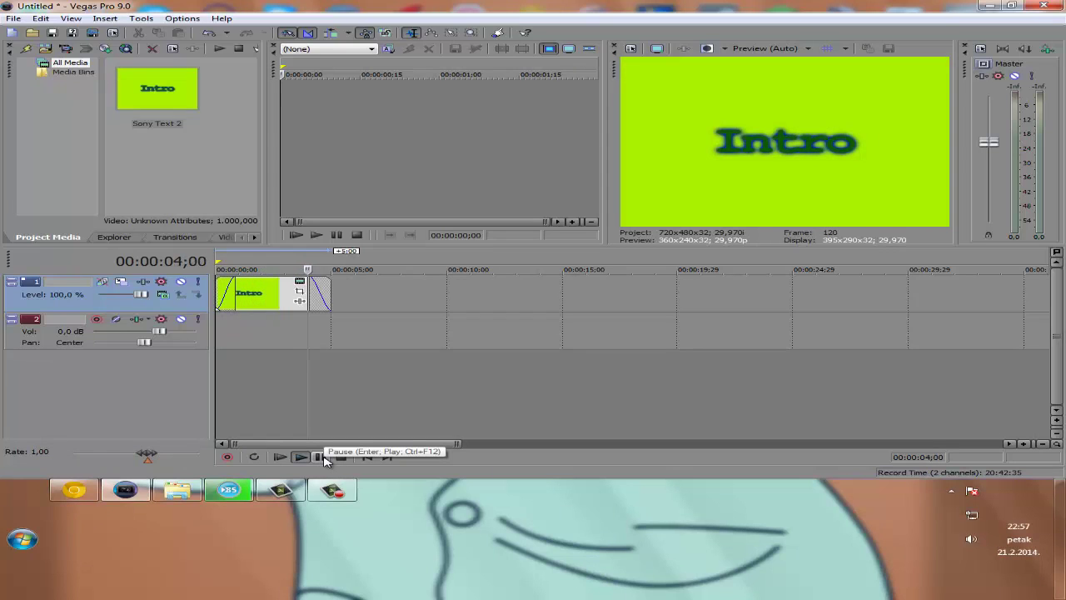
{"action": "left_click", "coordinate": [251, 330]}
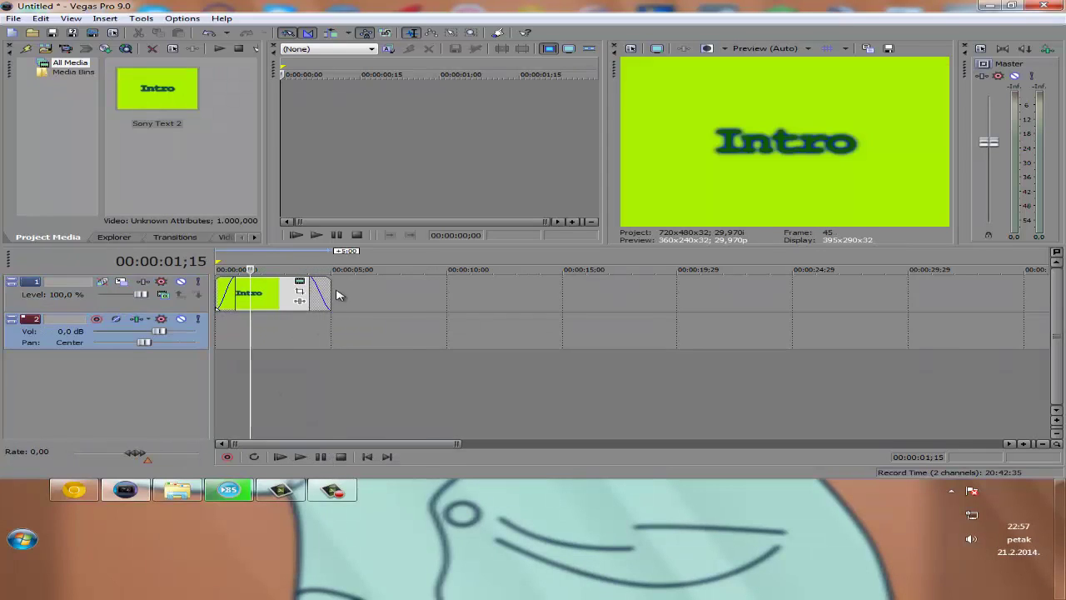
- Trim the end of the Intro event by about 25 frames and open its Video Event Pan/Crop settings
{"action": "left_click_drag", "start_coordinate": [332, 295], "coordinate": [308, 314]}
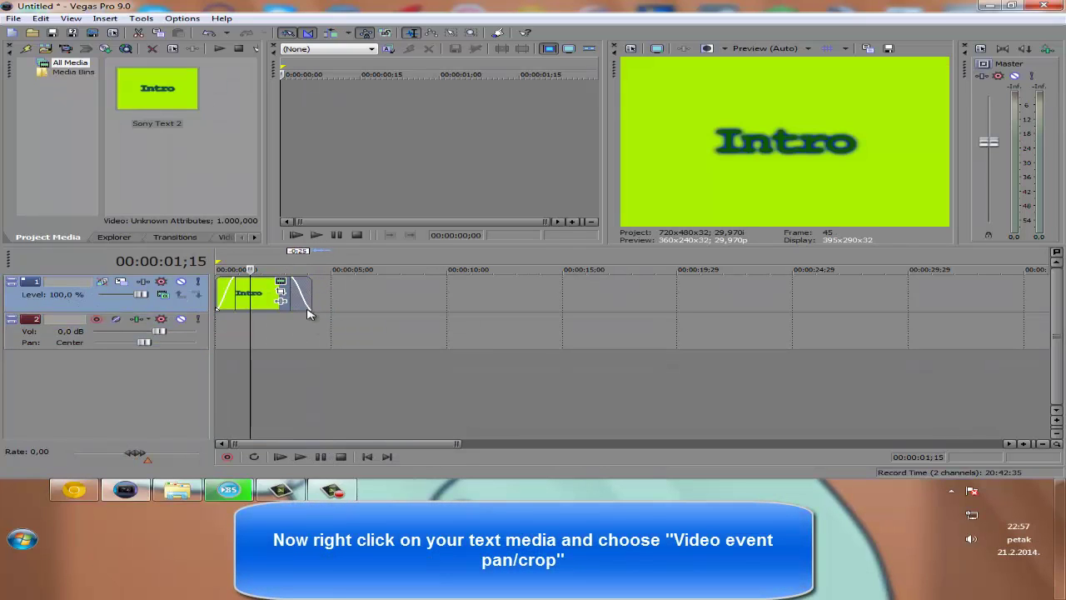
{"action": "right_click", "coordinate": [261, 292]}
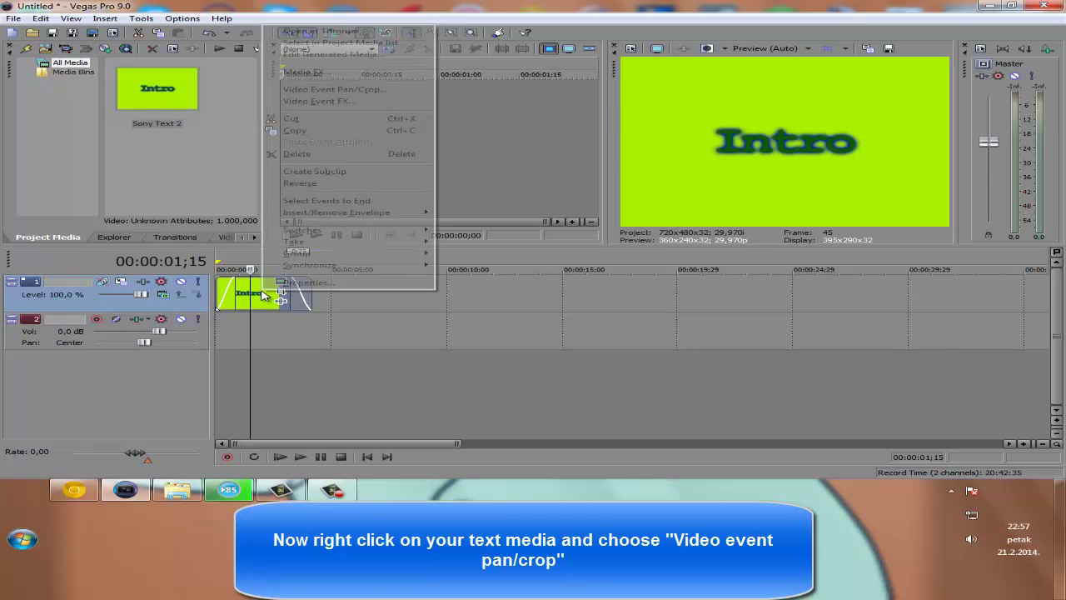
{"action": "left_click", "coordinate": [336, 89]}
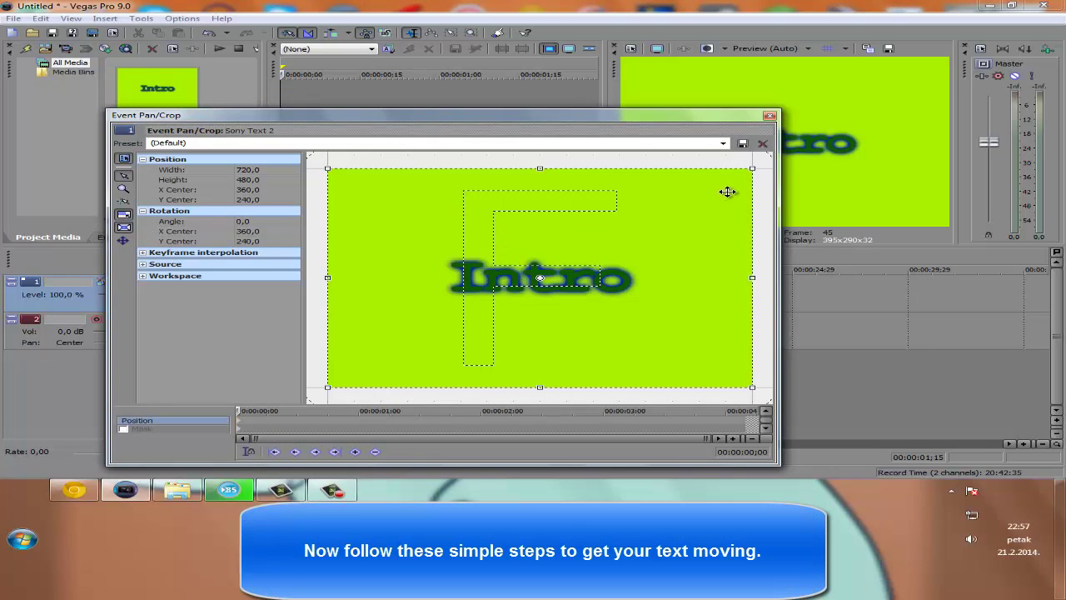
- Shrink the Intro event's crop frame to about 279.5 by 186.3 around the text at the start of the event
{"action": "left_click_drag", "start_coordinate": [672, 120], "coordinate": [570, 130]}
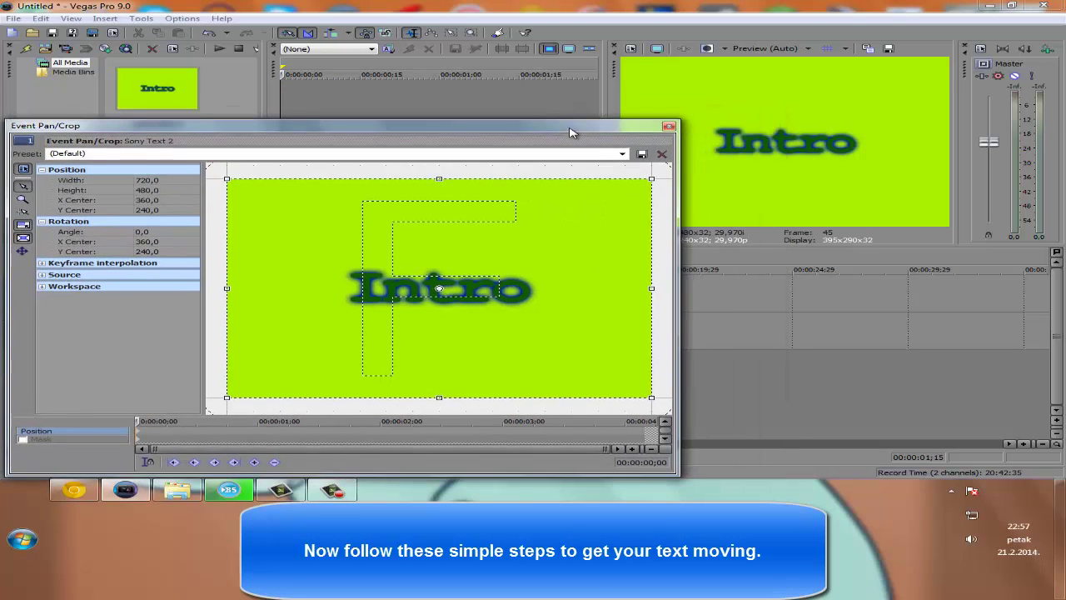
{"action": "left_click_drag", "start_coordinate": [652, 177], "coordinate": [527, 243]}
{"action": "left_click_drag", "start_coordinate": [574, 217], "coordinate": [704, 178]}
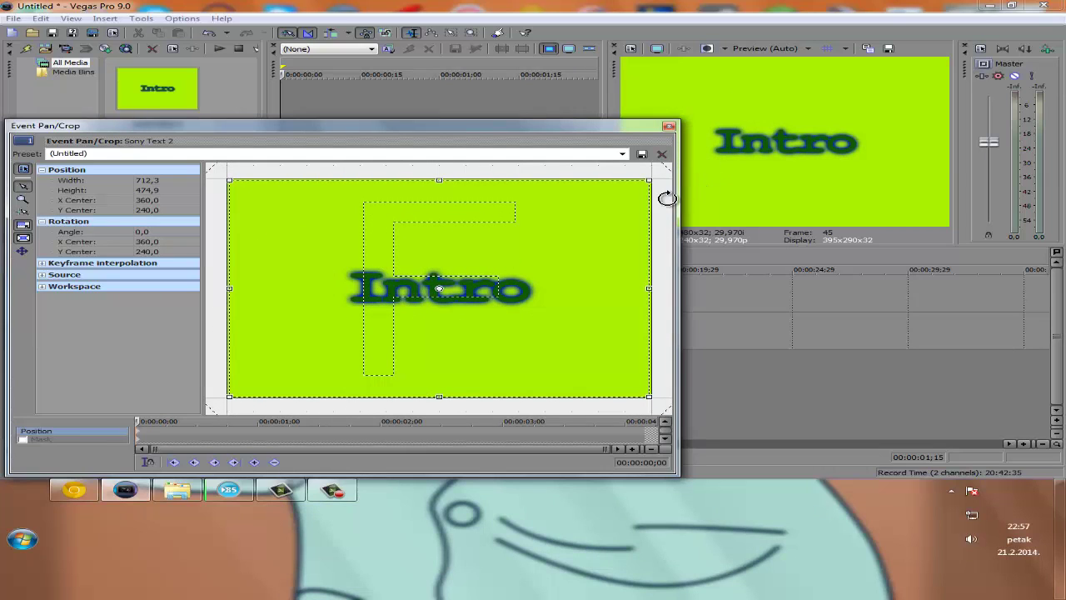
{"action": "left_click", "coordinate": [138, 423]}
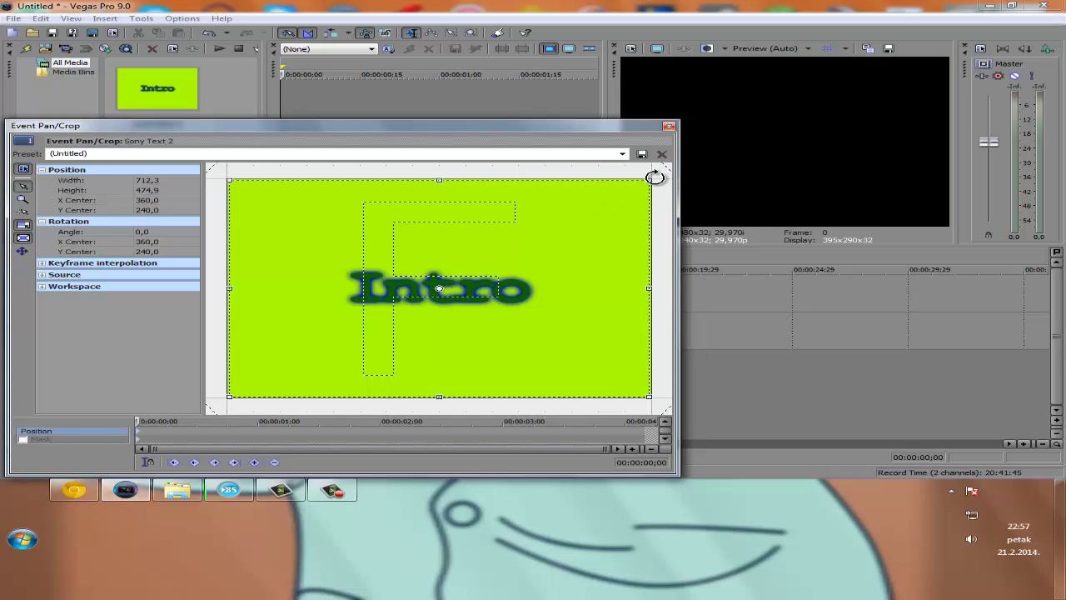
{"action": "left_click_drag", "start_coordinate": [651, 179], "coordinate": [524, 244]}
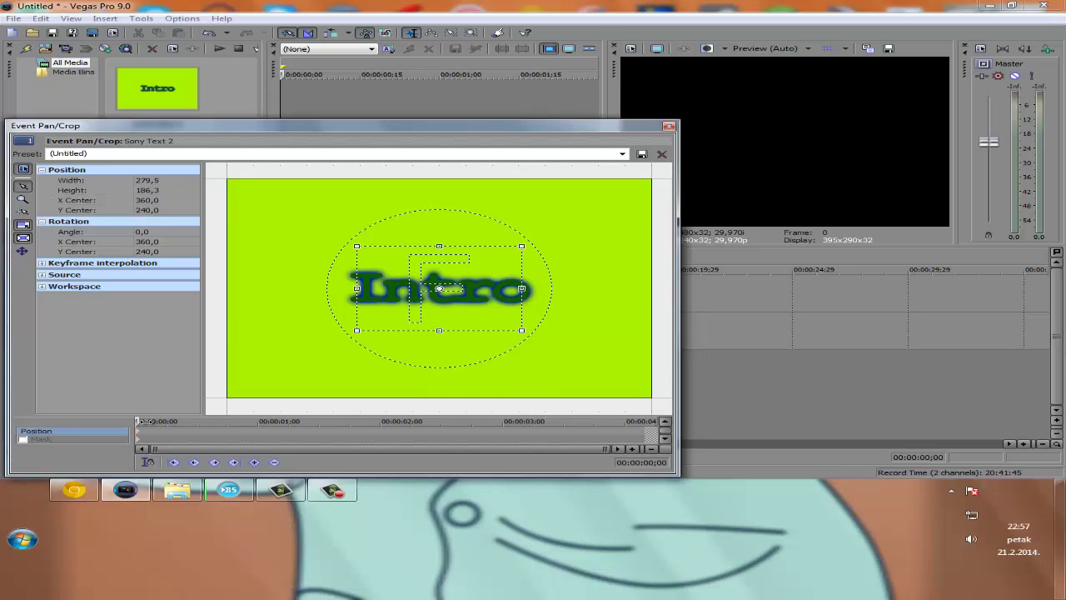
- At 00:00:03;29, enlarge the crop frame to about 707.7 by 471.8, then close the settings and preview the animation from the start
{"action": "left_click_drag", "start_coordinate": [143, 422], "coordinate": [402, 422]}
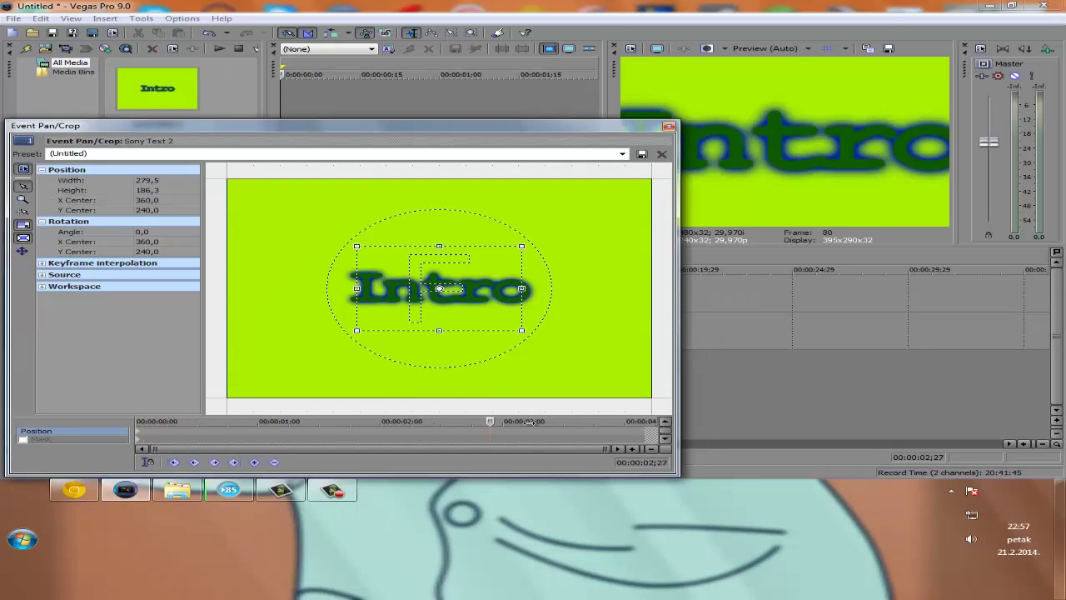
{"action": "left_click_drag", "start_coordinate": [529, 421], "coordinate": [620, 421]}
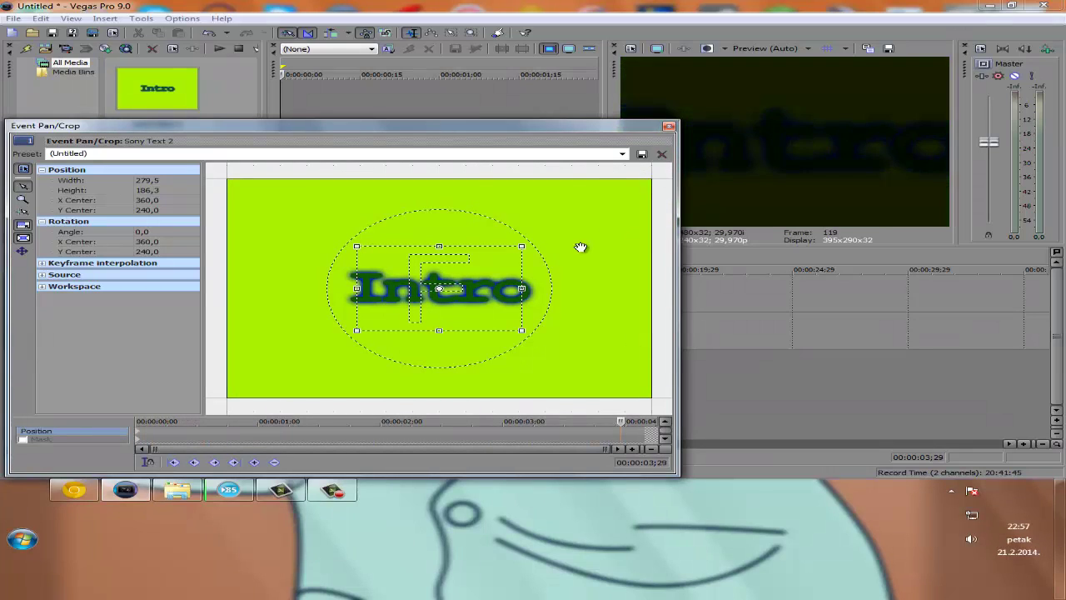
{"action": "left_click_drag", "start_coordinate": [517, 247], "coordinate": [670, 181]}
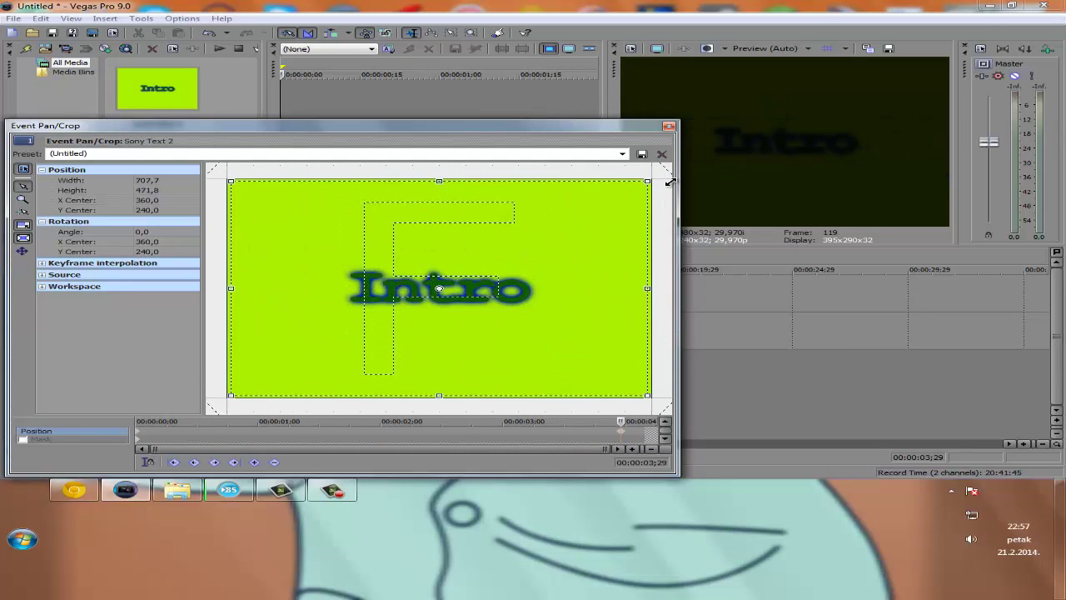
{"action": "left_click", "coordinate": [669, 126]}
{"action": "key", "text": "Home"}
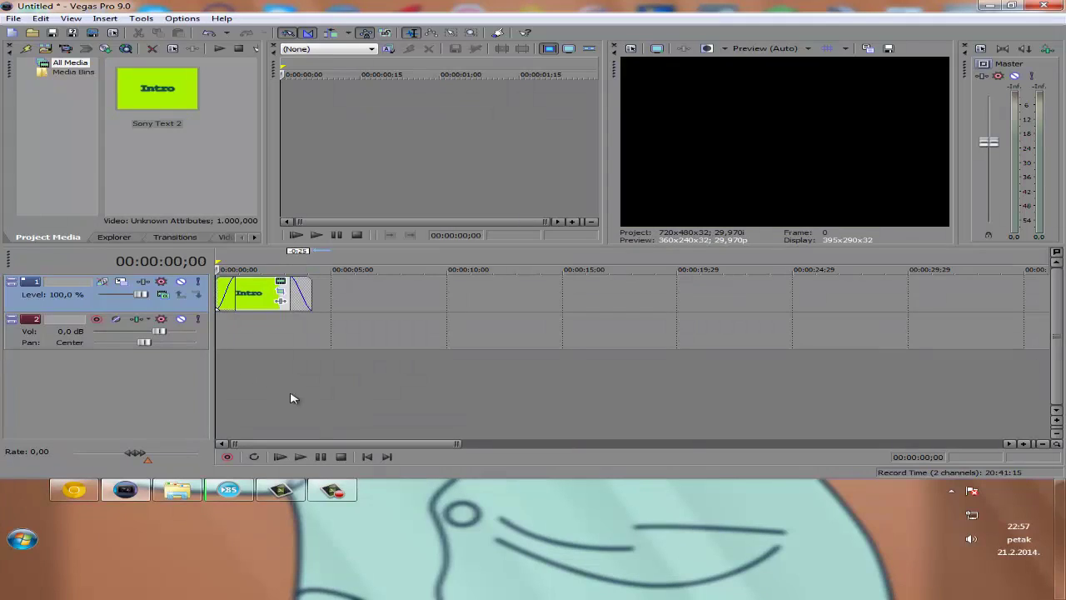
{"action": "key", "text": "space"}
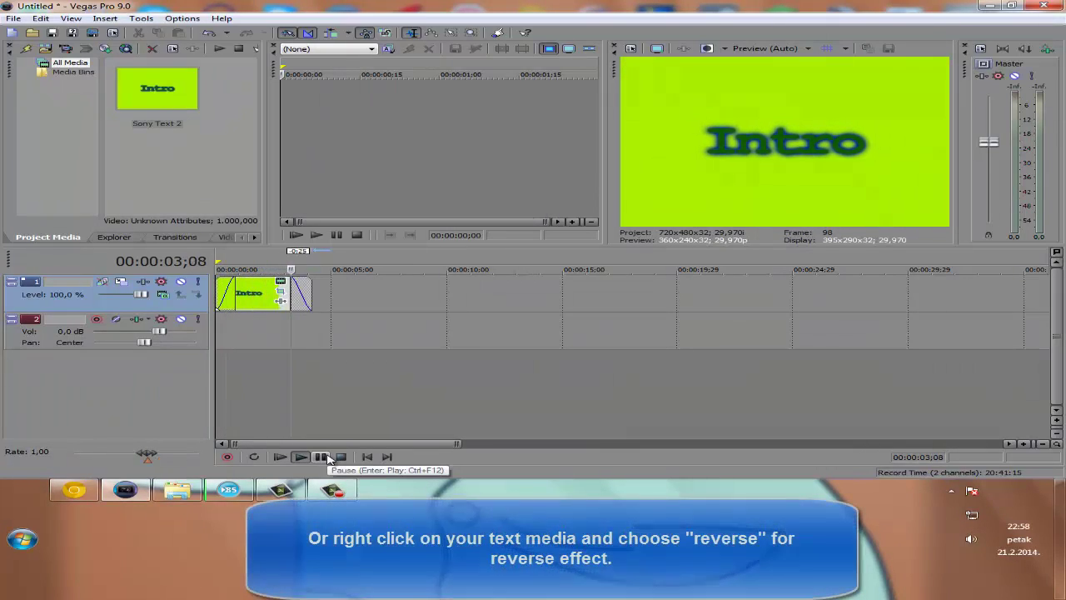
- Reverse the Intro event and preview its playback
{"action": "left_click", "coordinate": [265, 298]}
{"action": "right_click", "coordinate": [250, 293]}
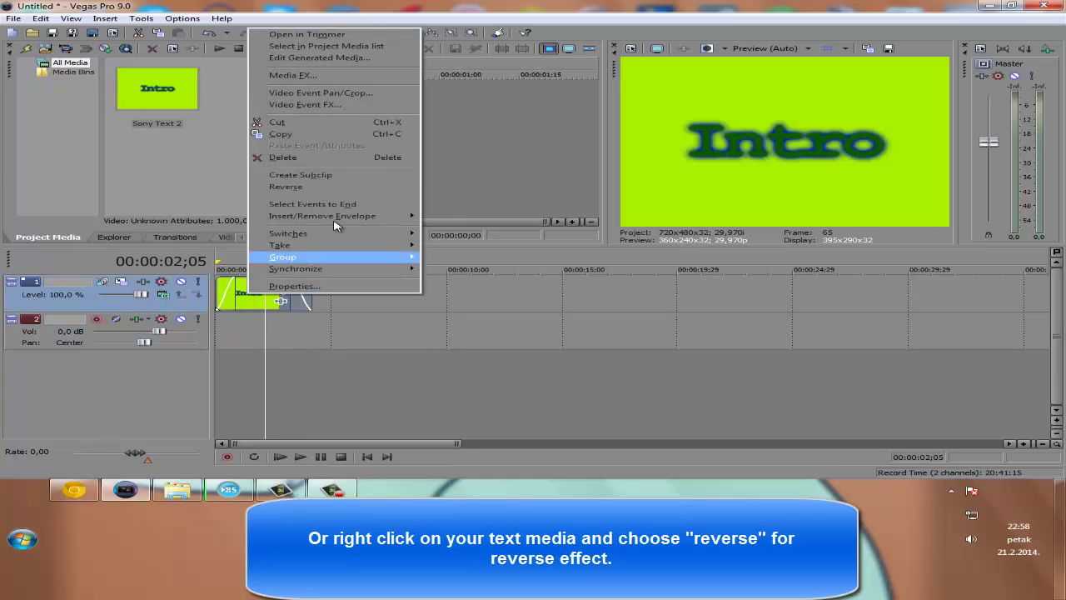
{"action": "left_click", "coordinate": [333, 188]}
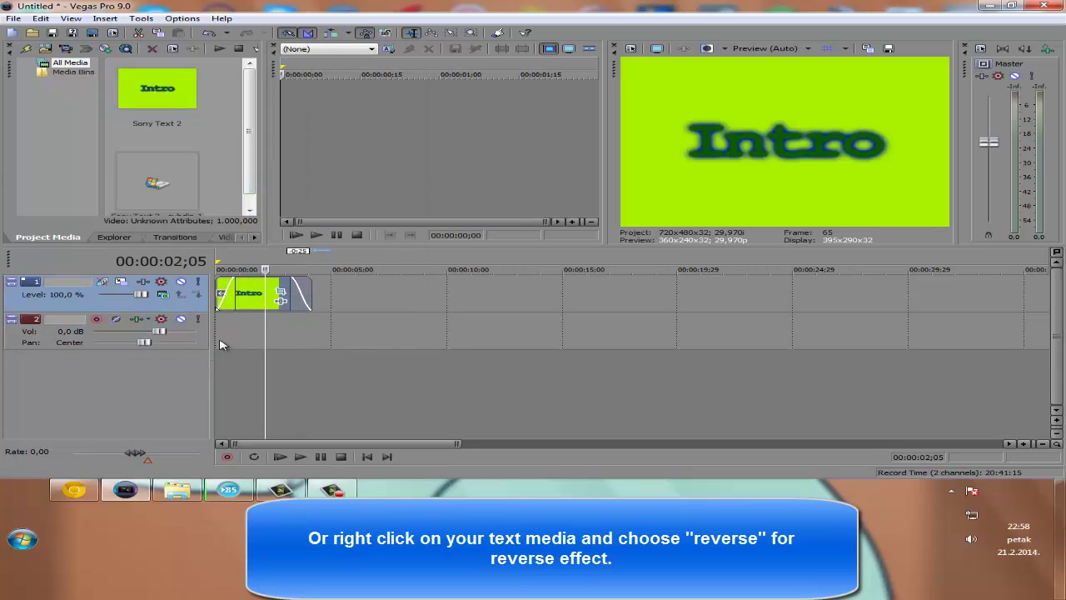
{"action": "left_click", "coordinate": [220, 344]}
{"action": "left_click", "coordinate": [300, 456]}
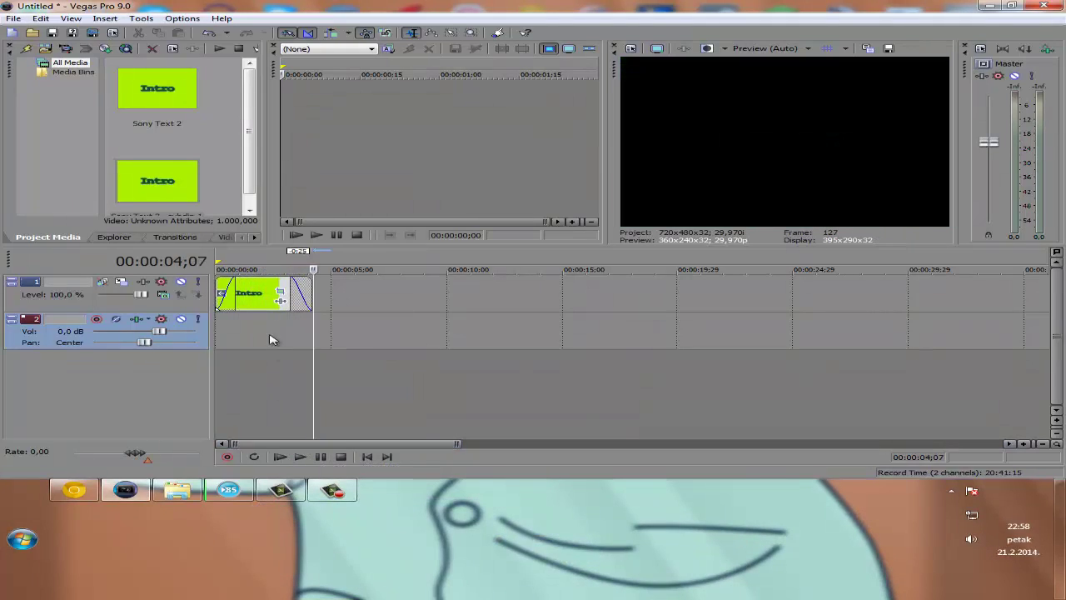
- Turn off the reversal of the Intro event
{"action": "left_click", "coordinate": [271, 339]}
{"action": "right_click", "coordinate": [258, 295]}
{"action": "left_click", "coordinate": [319, 173]}
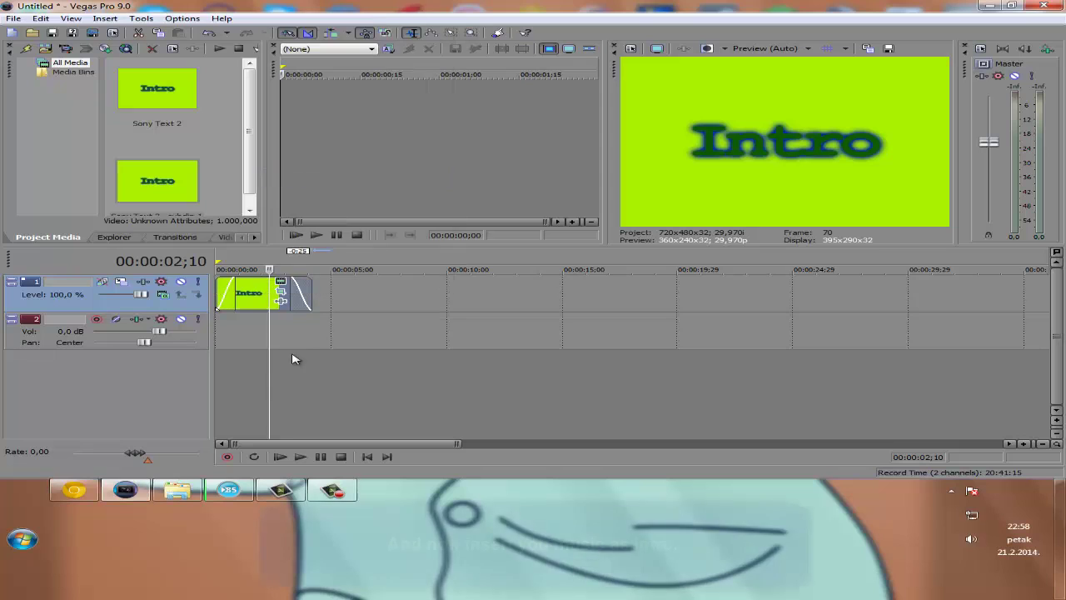
- Add The Prodigy - Poison from the Music library to the start of the audio track and preview the playback
{"action": "left_click", "coordinate": [176, 491]}
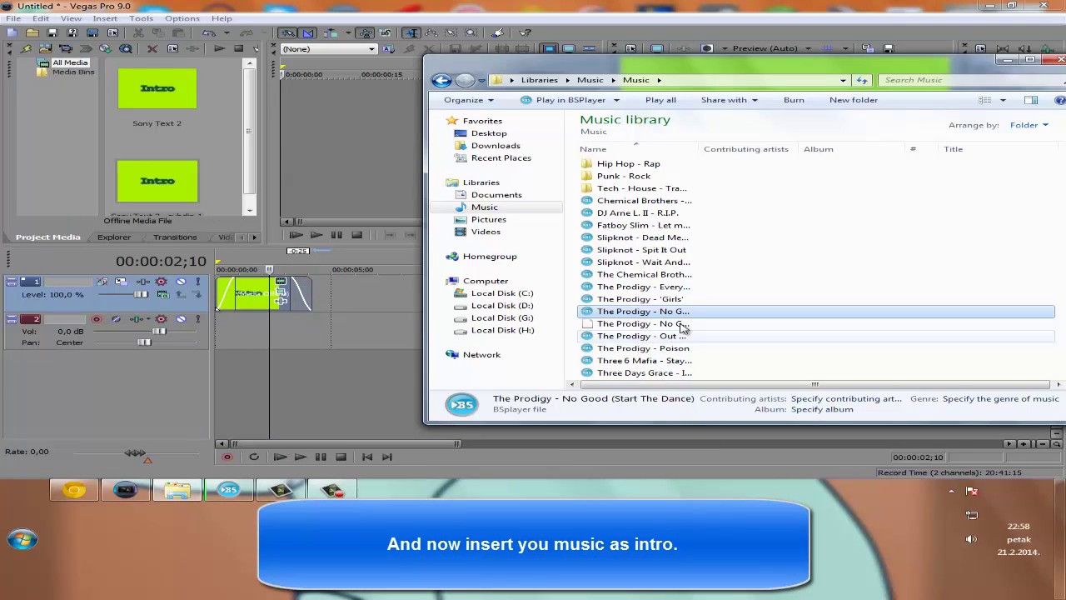
{"action": "left_click_drag", "start_coordinate": [688, 348], "coordinate": [249, 331]}
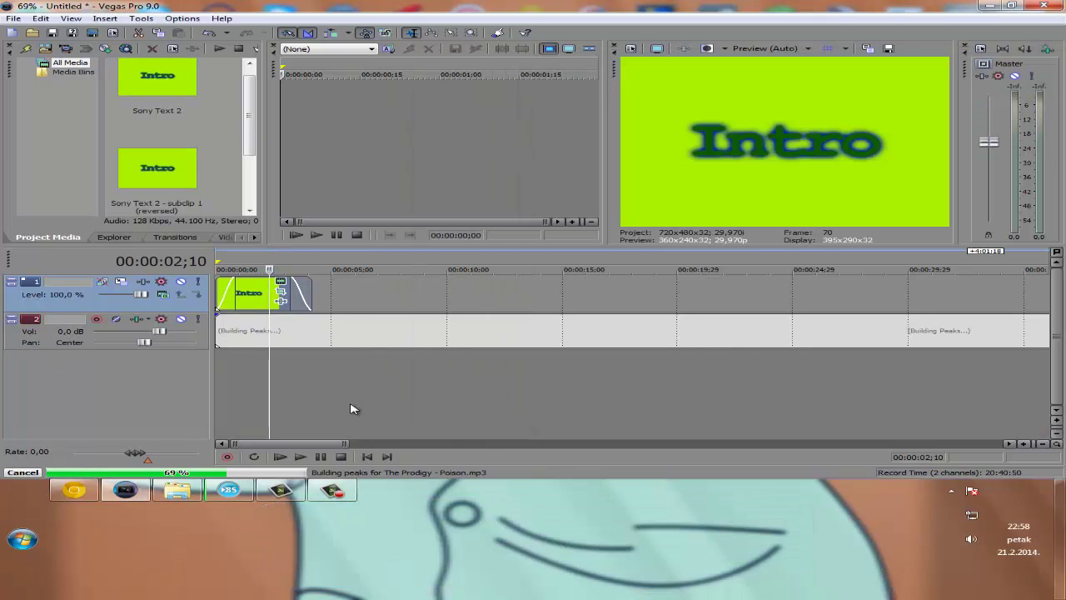
{"action": "key", "text": "space"}
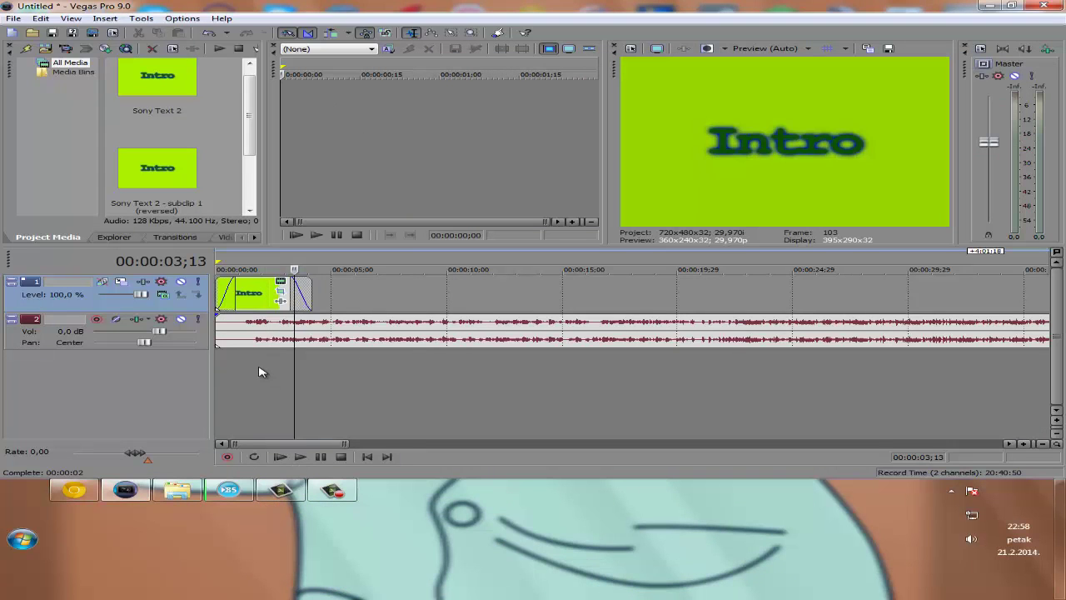
{"action": "key", "text": "space"}
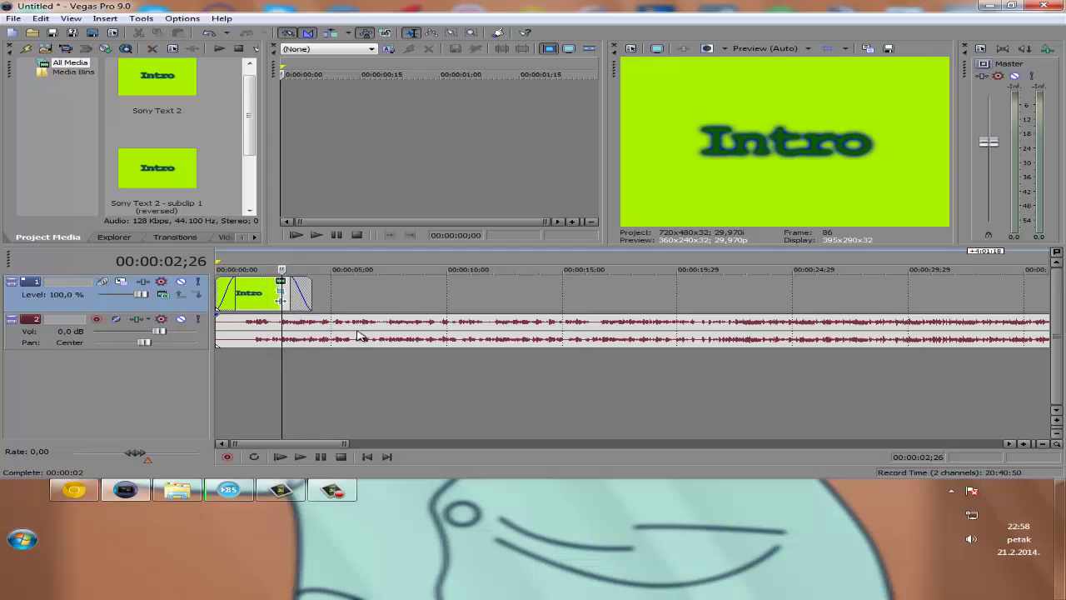
- Split off the music's opening section at 00:00:06;28, delete it, and move the remaining audio to the start of the timeline
{"action": "left_click_drag", "start_coordinate": [360, 336], "coordinate": [395, 352]}
{"action": "left_click", "coordinate": [376, 358]}
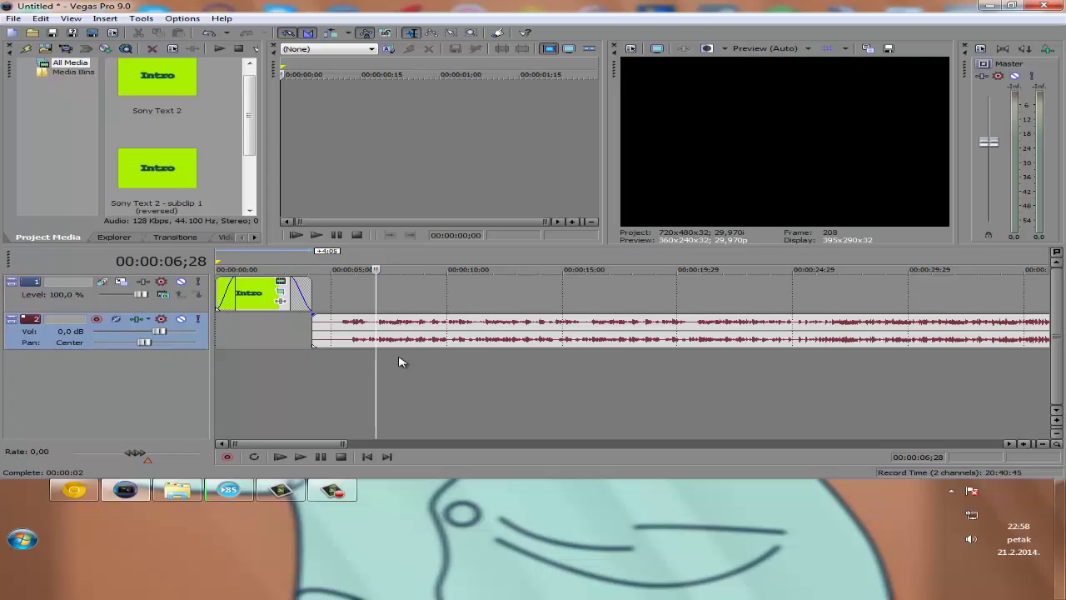
{"action": "left_click", "coordinate": [358, 339]}
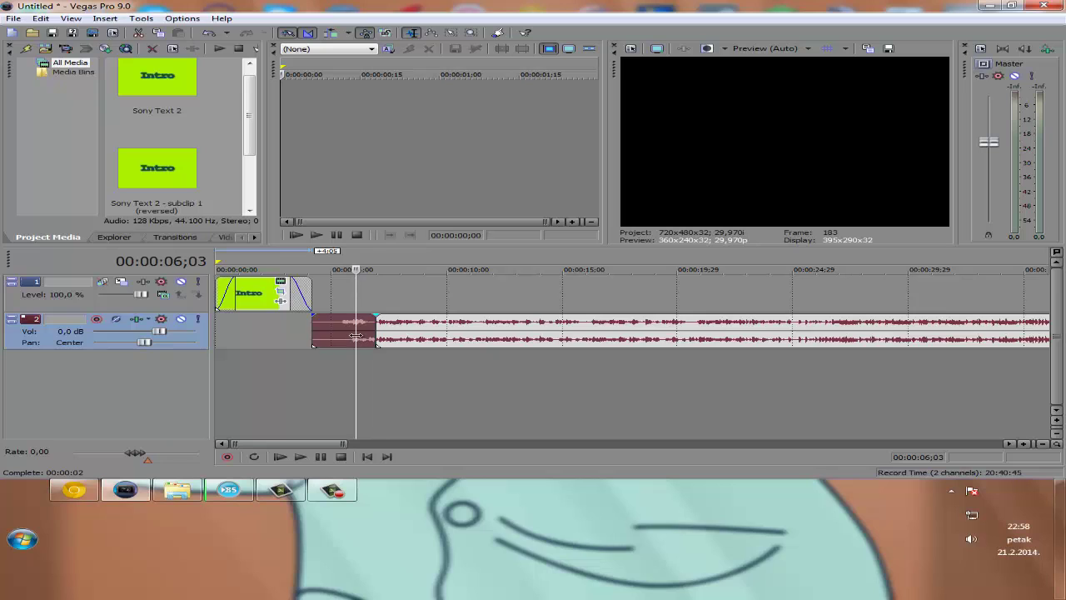
{"action": "key", "text": "Delete"}
{"action": "left_click_drag", "start_coordinate": [428, 352], "coordinate": [262, 335]}
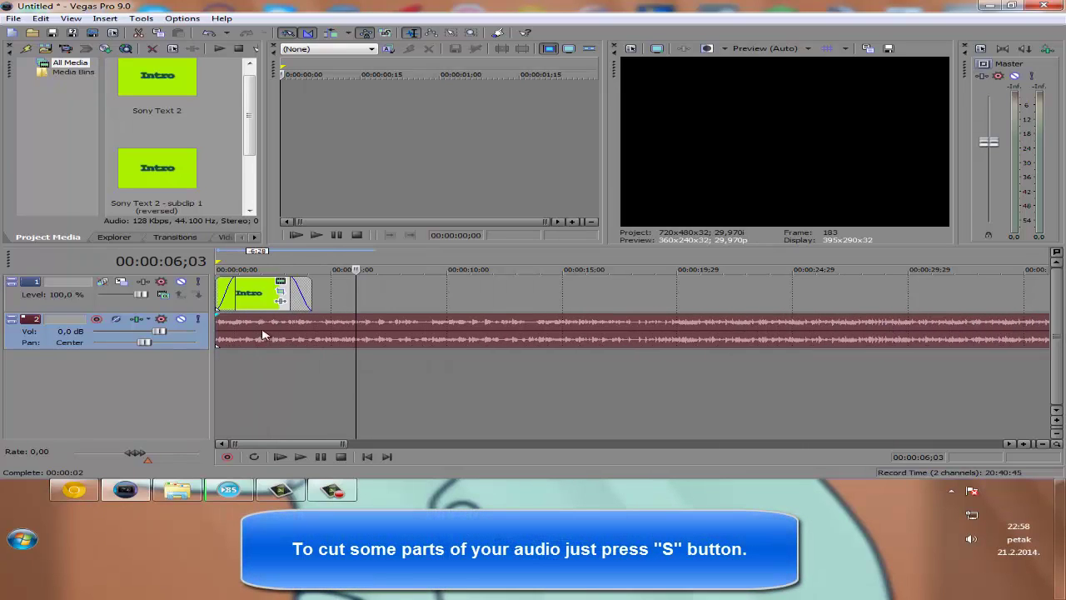
- Split the music just past the Intro event, delete the remainder, and align the audio's end with the Intro event's end
{"action": "left_click", "coordinate": [321, 374]}
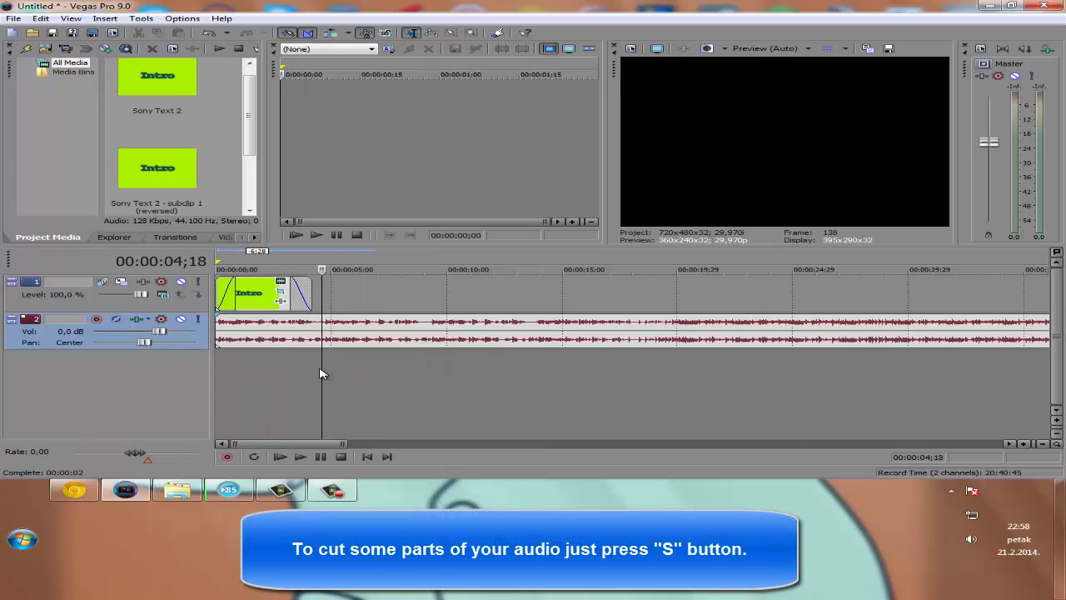
{"action": "key", "text": "s"}
{"action": "left_click", "coordinate": [348, 331]}
{"action": "key", "text": "Delete"}
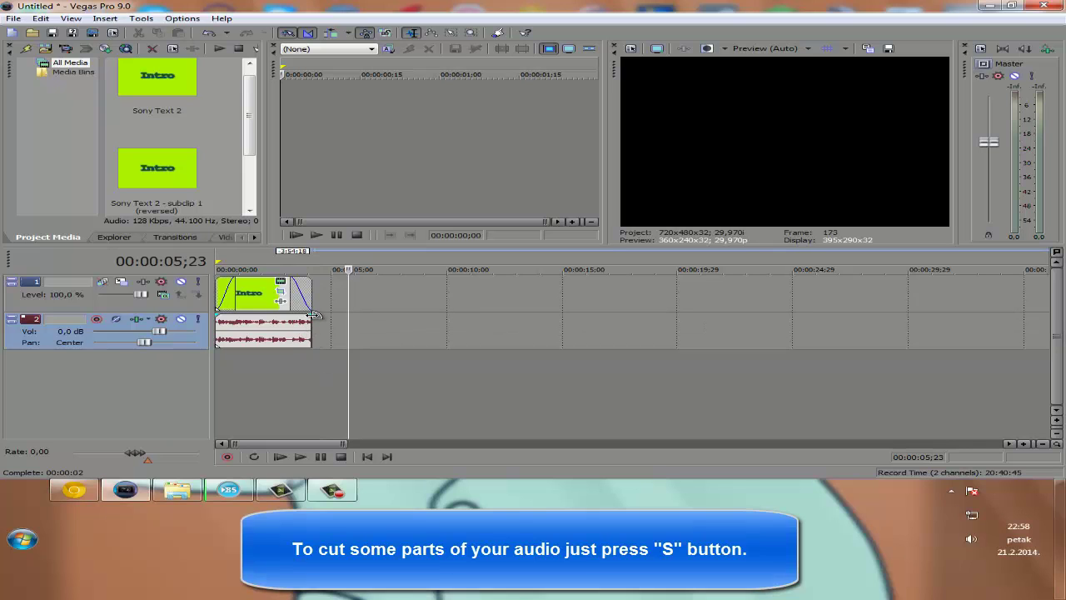
- Give the audio event a fade-out and a fade-in matching those of the Intro event, and preview the playback
{"action": "left_click_drag", "start_coordinate": [310, 314], "coordinate": [291, 315]}
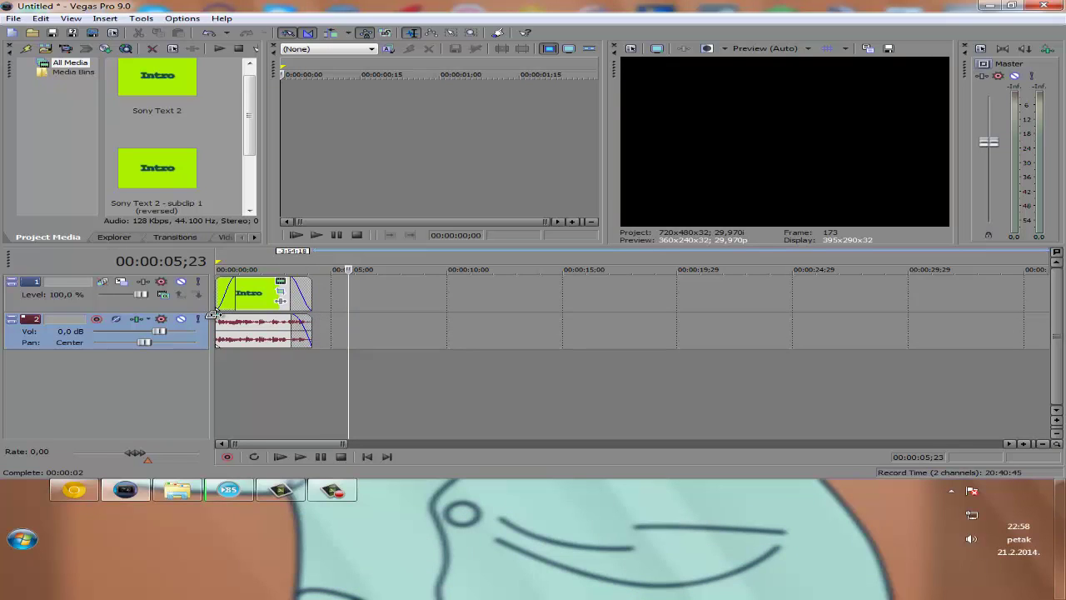
{"action": "left_click_drag", "start_coordinate": [213, 314], "coordinate": [236, 314]}
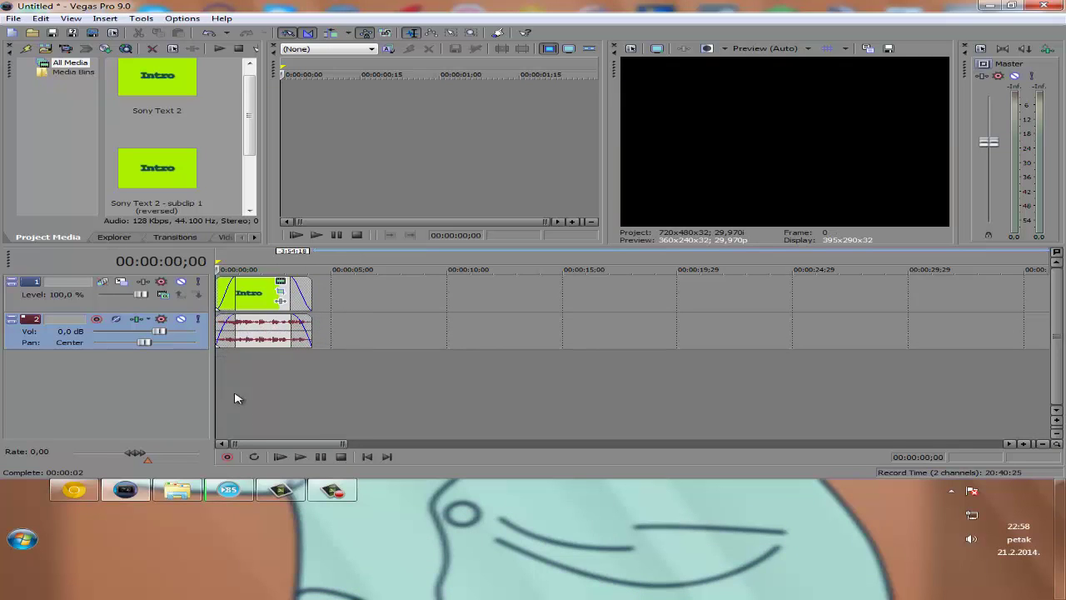
{"action": "left_click", "coordinate": [321, 457]}
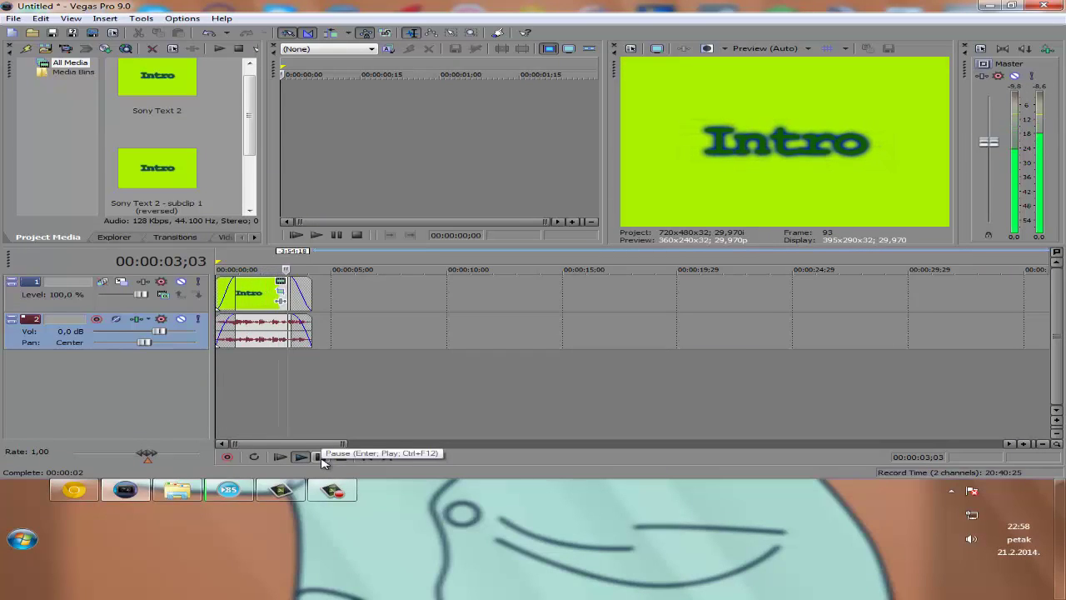
{"action": "left_click", "coordinate": [322, 457]}
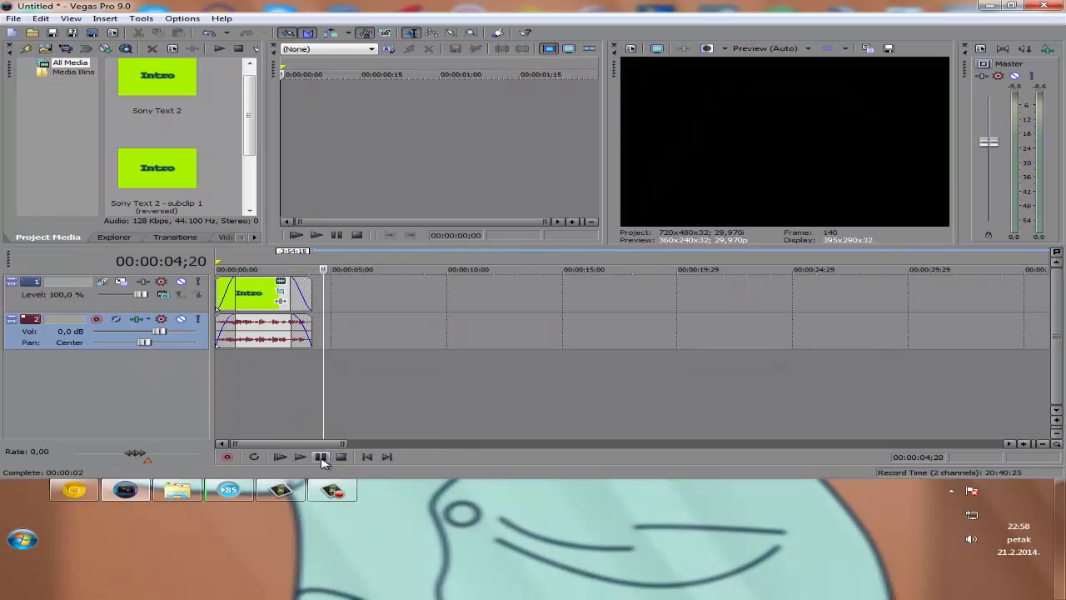
- Open the Render As settings and choose the Default Template for the Sony AVC format
{"action": "left_click", "coordinate": [93, 33]}
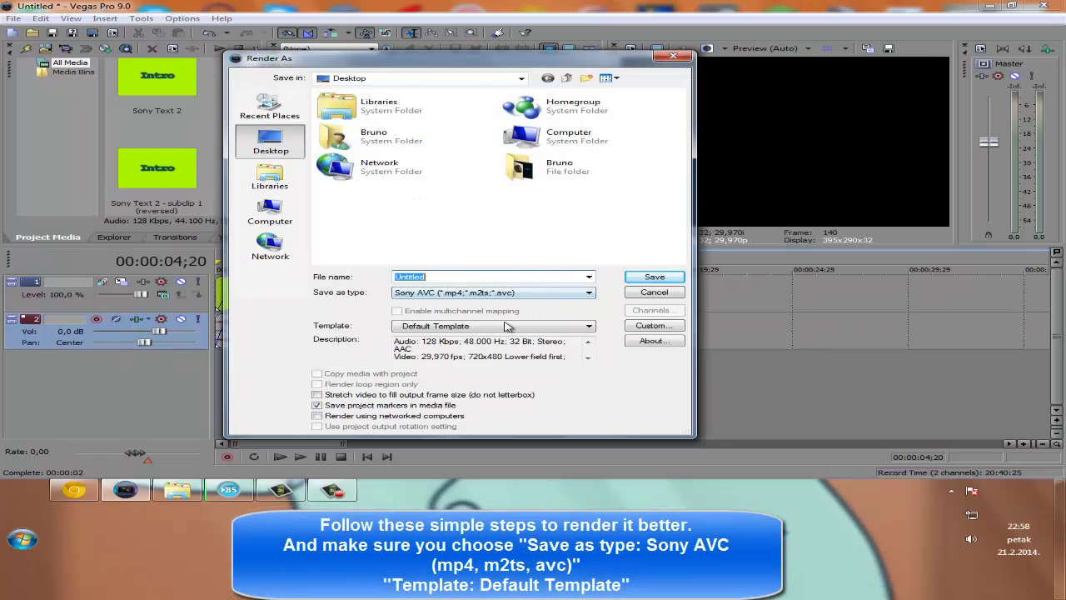
{"action": "left_click", "coordinate": [533, 328]}
{"action": "left_click", "coordinate": [464, 337]}
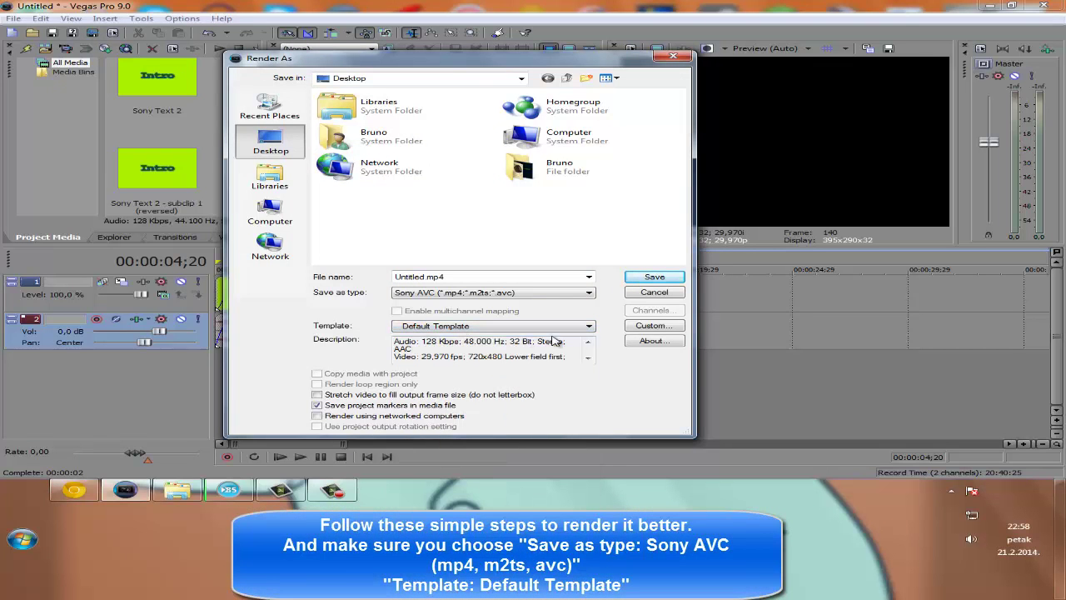
- In the custom render settings, set the frame size to High definition (1280x720) and check the frame rate options
{"action": "left_click", "coordinate": [654, 324]}
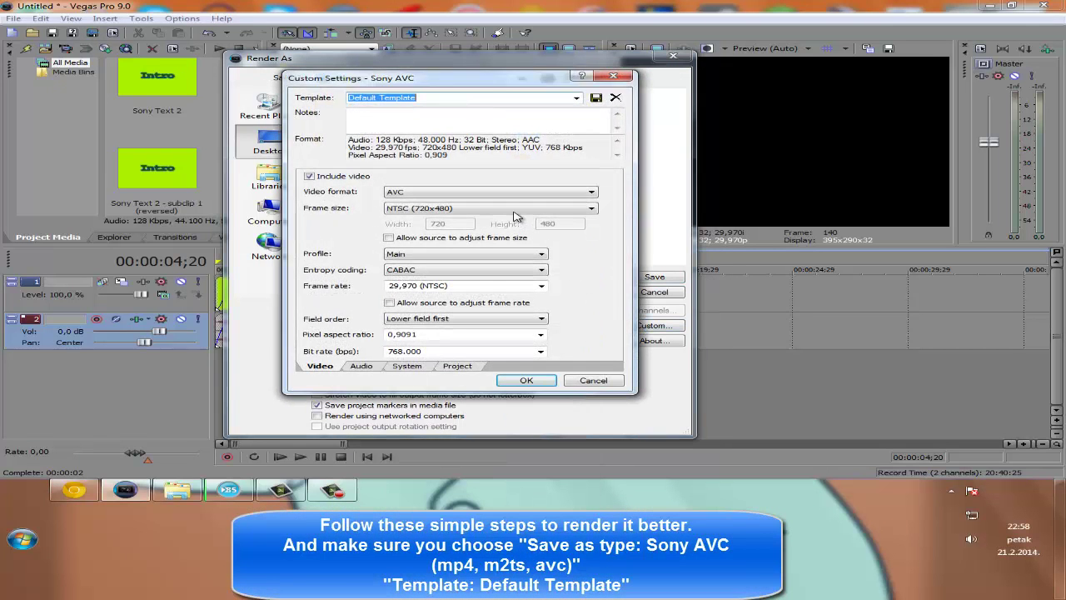
{"action": "left_click", "coordinate": [513, 210]}
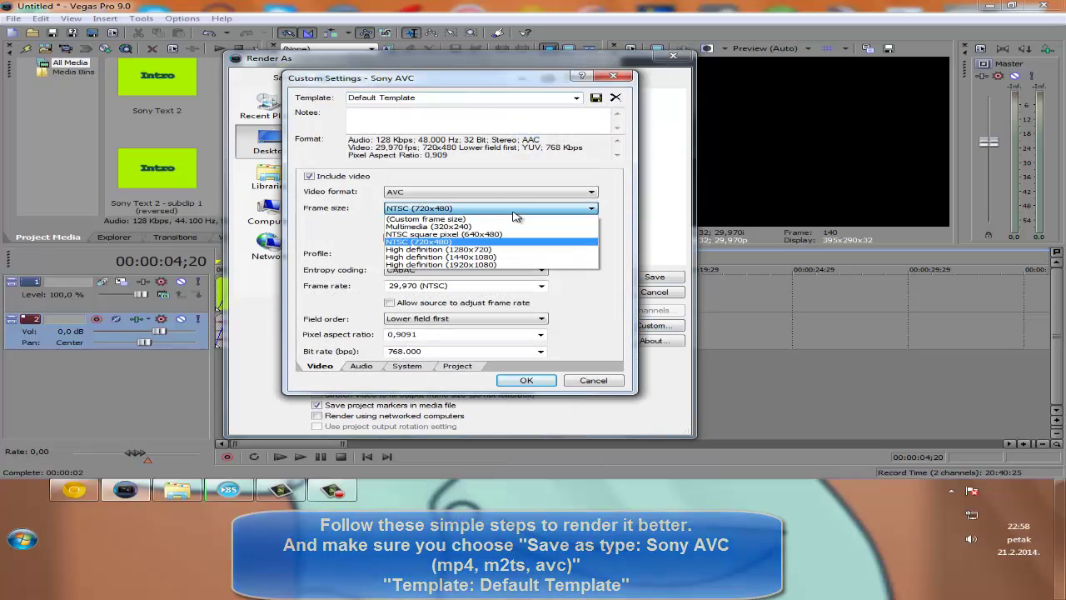
{"action": "left_click", "coordinate": [468, 250]}
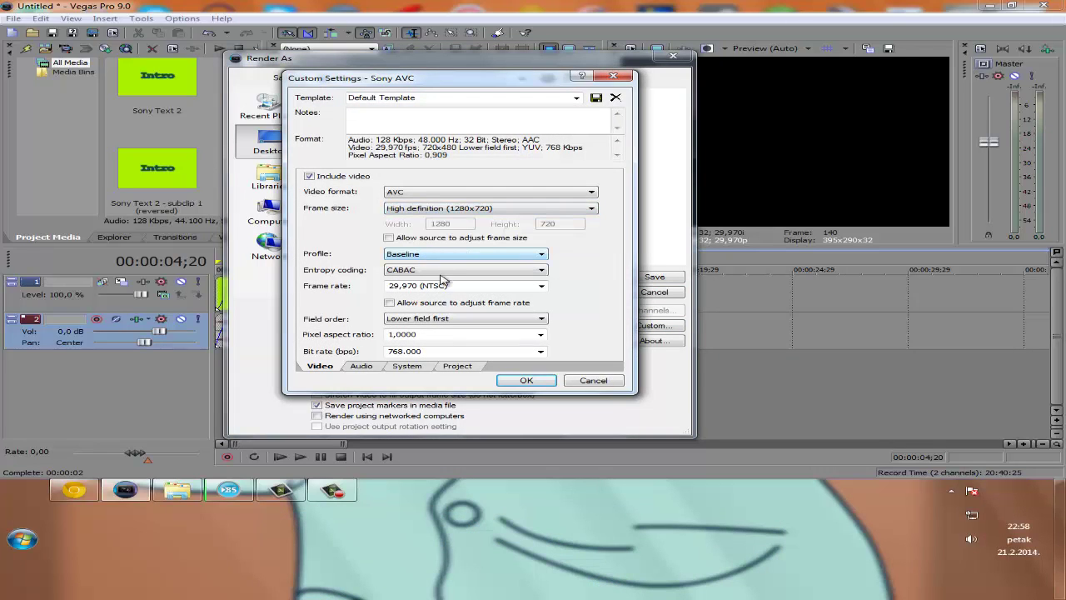
{"action": "left_click", "coordinate": [541, 287]}
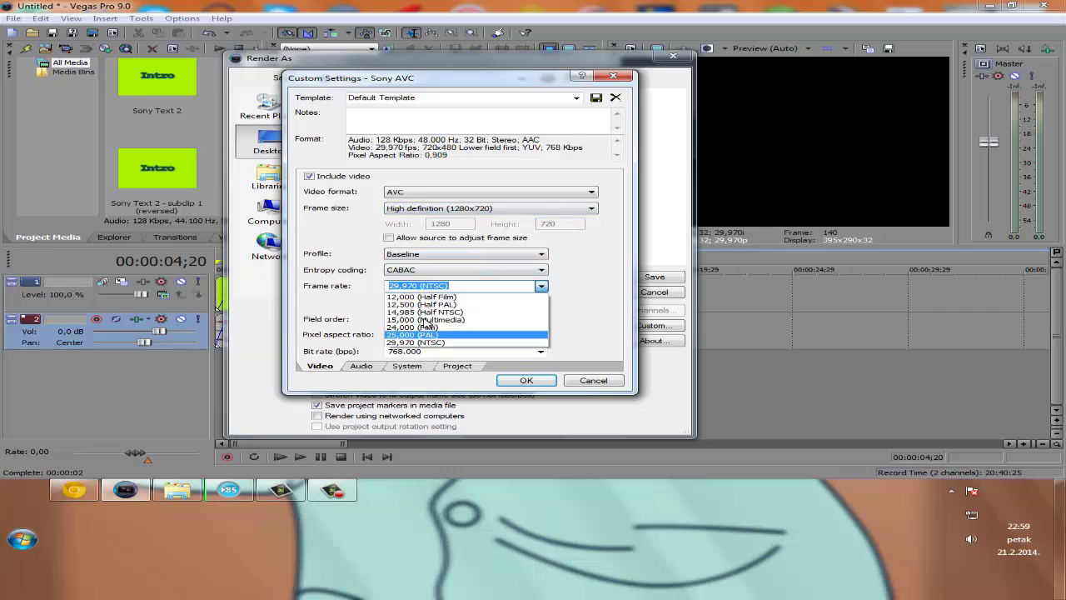
{"action": "left_click", "coordinate": [541, 288]}
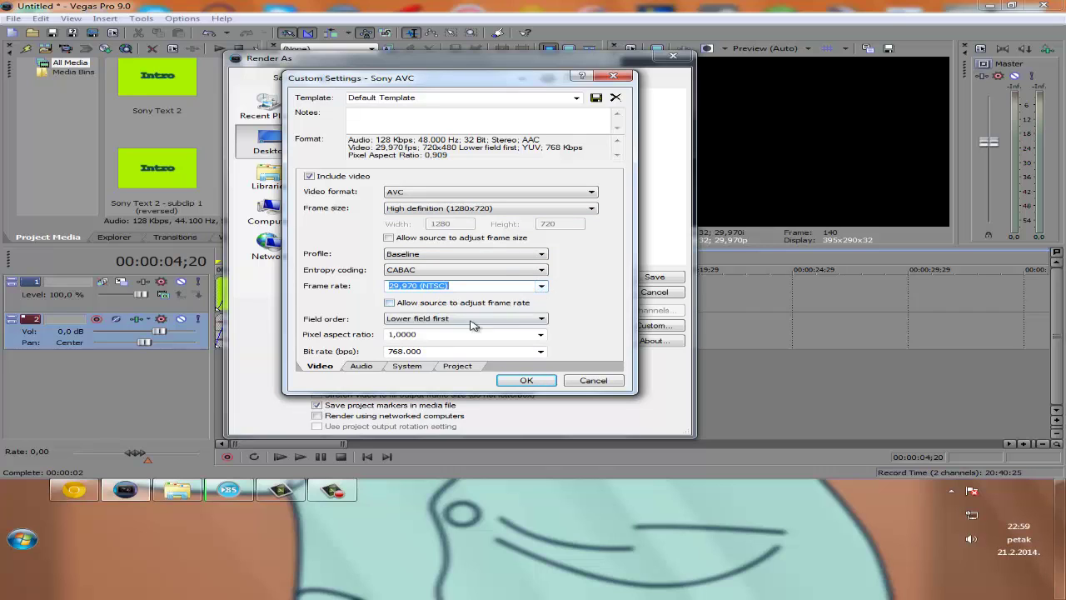
- Review the audio, system and project pages of the custom render settings
{"action": "left_click", "coordinate": [360, 366]}
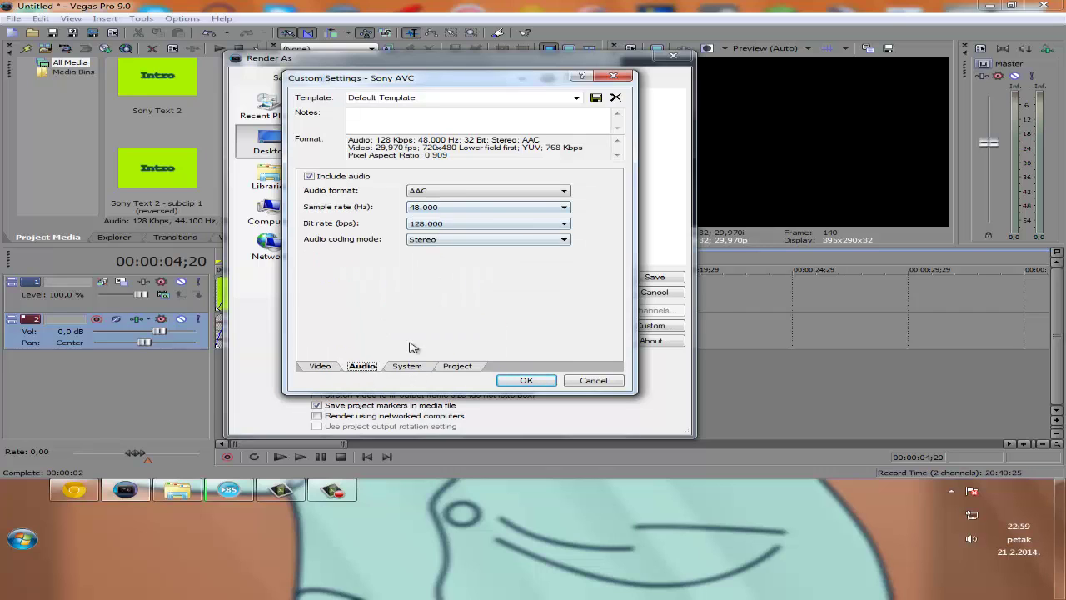
{"action": "left_click", "coordinate": [403, 366]}
{"action": "left_click", "coordinate": [447, 368]}
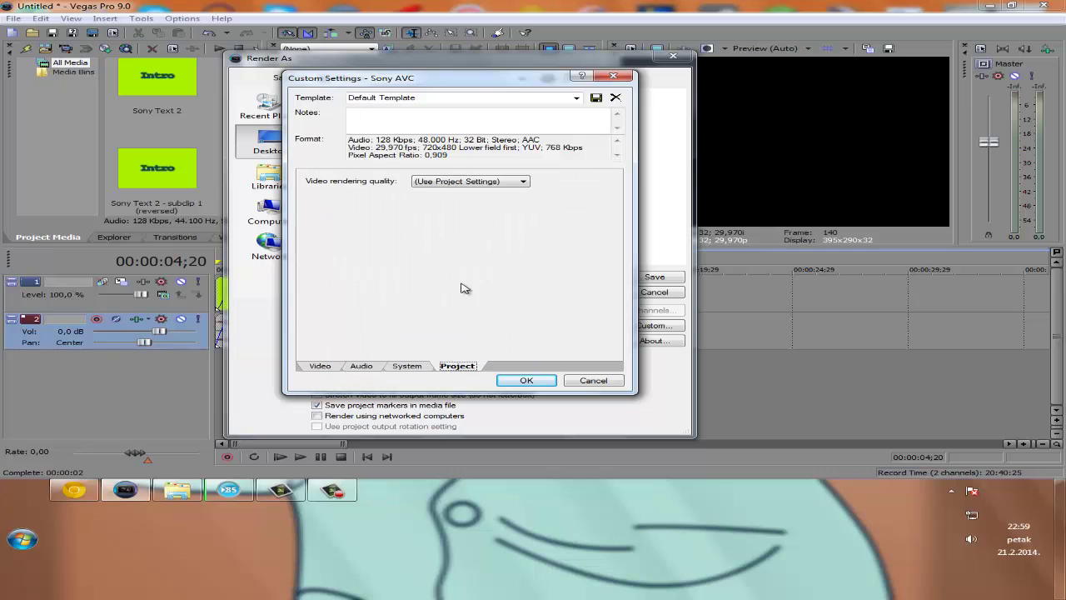
- Set the video rendering quality to Best and accept the custom Sony AVC settings
{"action": "left_click", "coordinate": [472, 181]}
{"action": "left_click", "coordinate": [440, 224]}
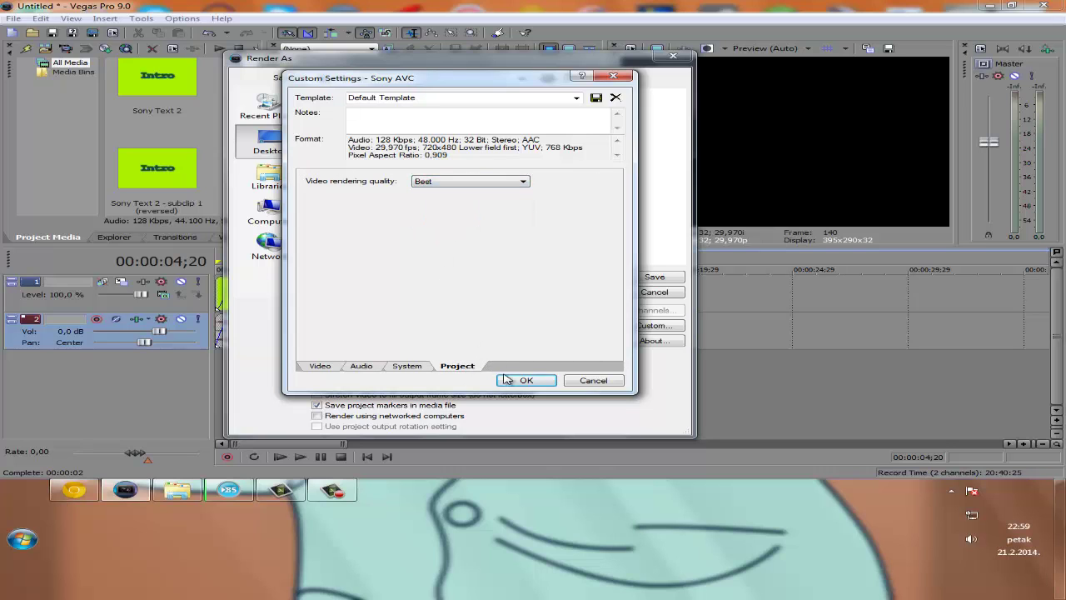
{"action": "left_click", "coordinate": [506, 379]}
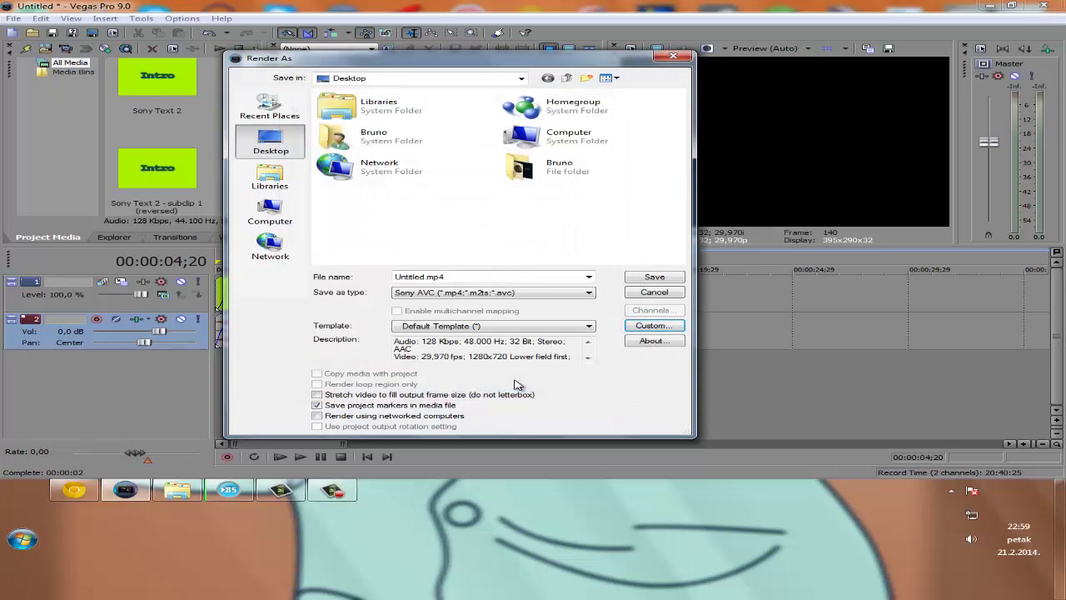
- Name the output file intro and render it to the Desktop as Sony AVC
{"action": "double_click", "coordinate": [456, 277]}
{"action": "key", "text": "BackSpace"}
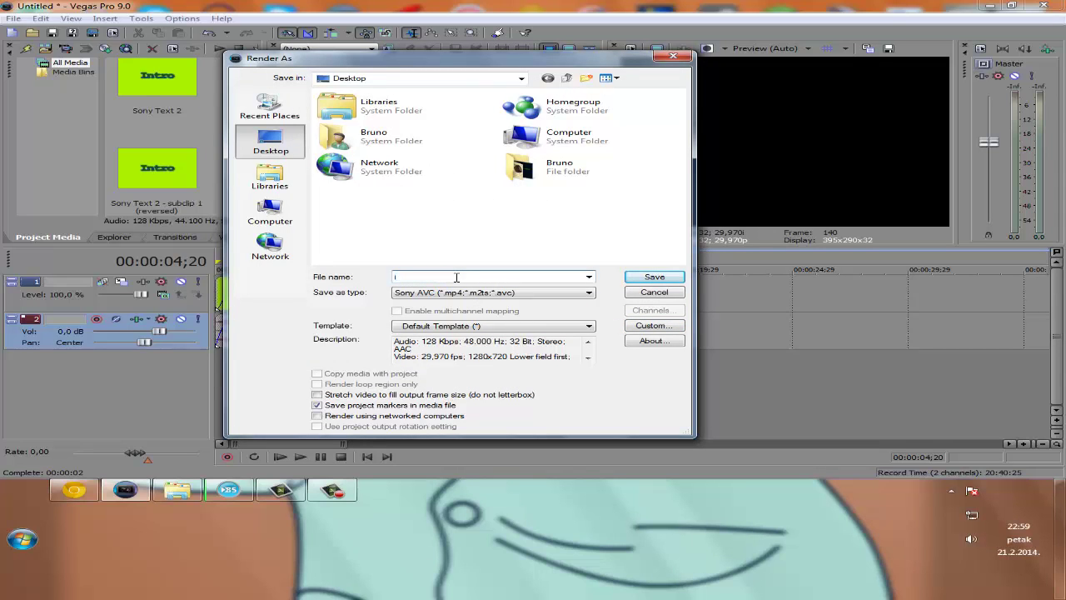
{"action": "left_click", "coordinate": [654, 276]}
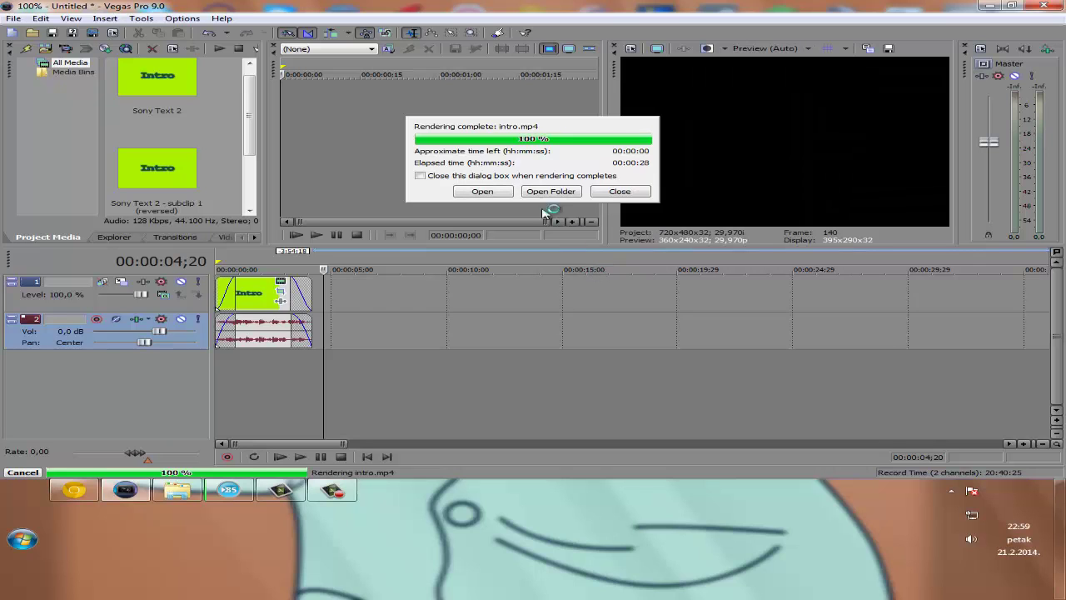
- Play the rendered intro.mp4 in BS.Player to check the result, and bring up the player's window options
{"action": "left_click", "coordinate": [499, 192]}
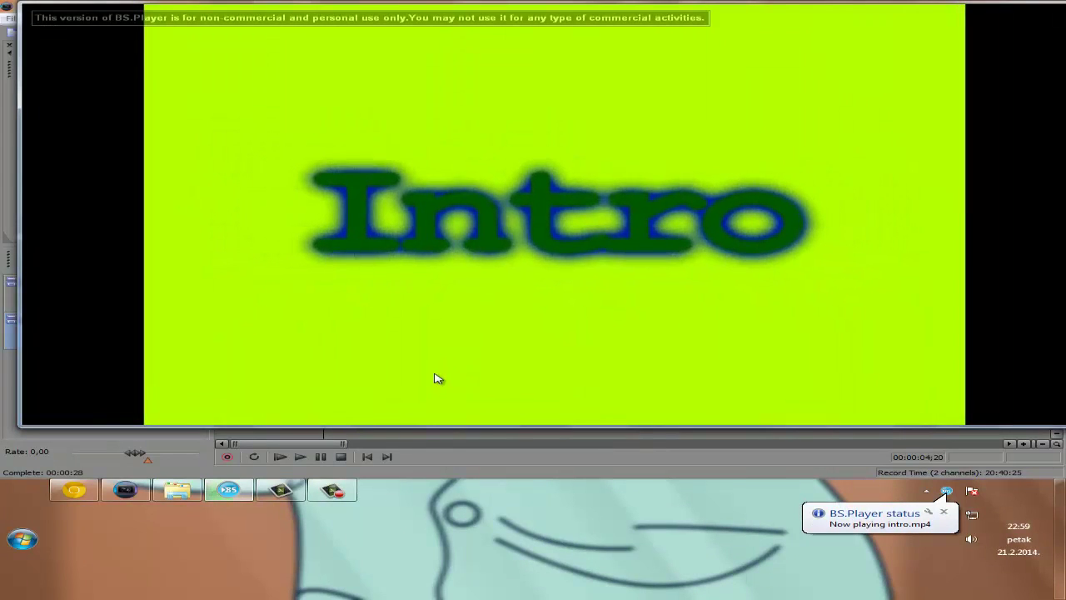
{"action": "right_click", "coordinate": [229, 489]}
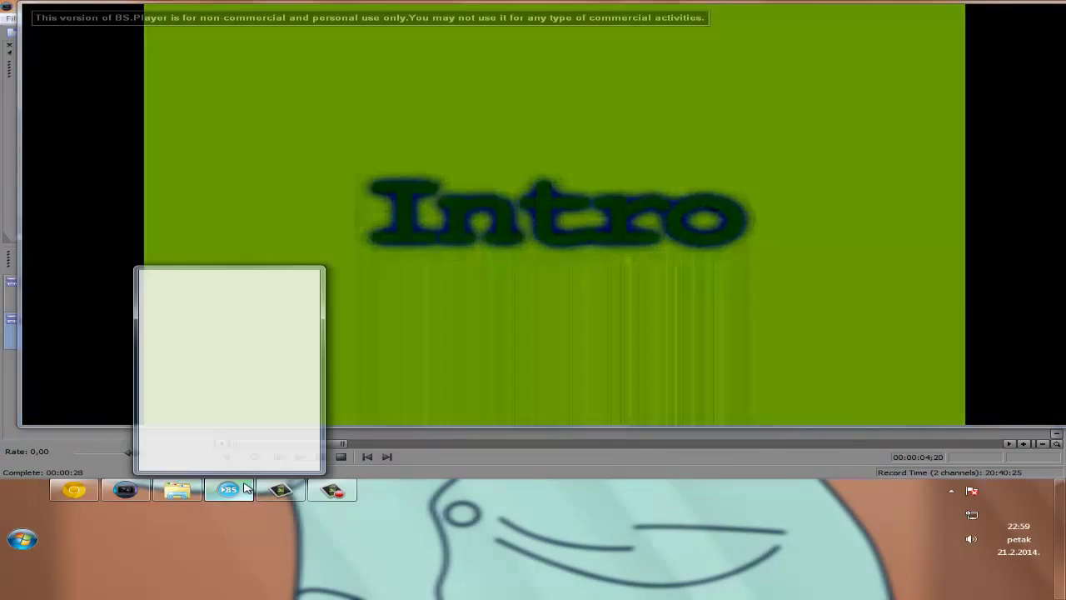